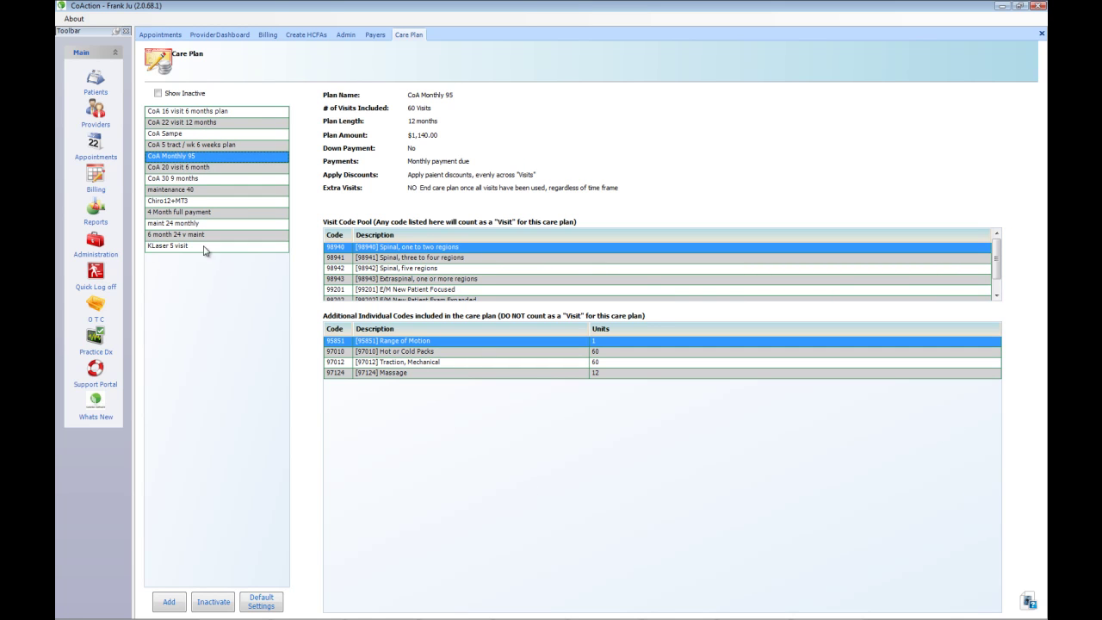
# Start a new care plan from scratch named "6 month 72 visit" with a plan length of 6 months.
pyautogui.click(176, 607)
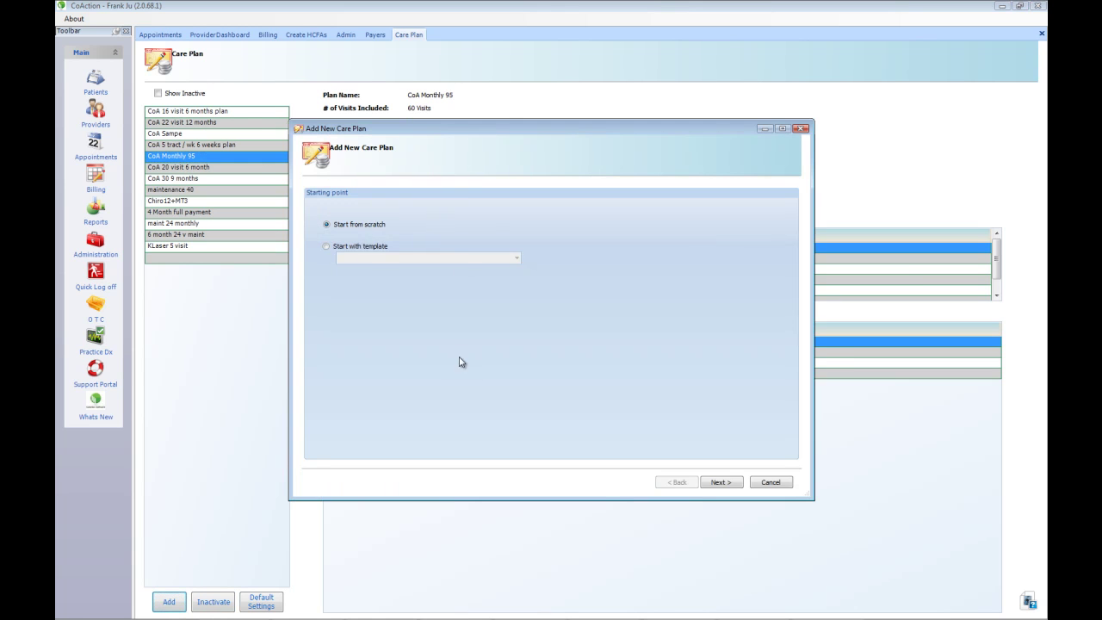
pyautogui.click(715, 483)
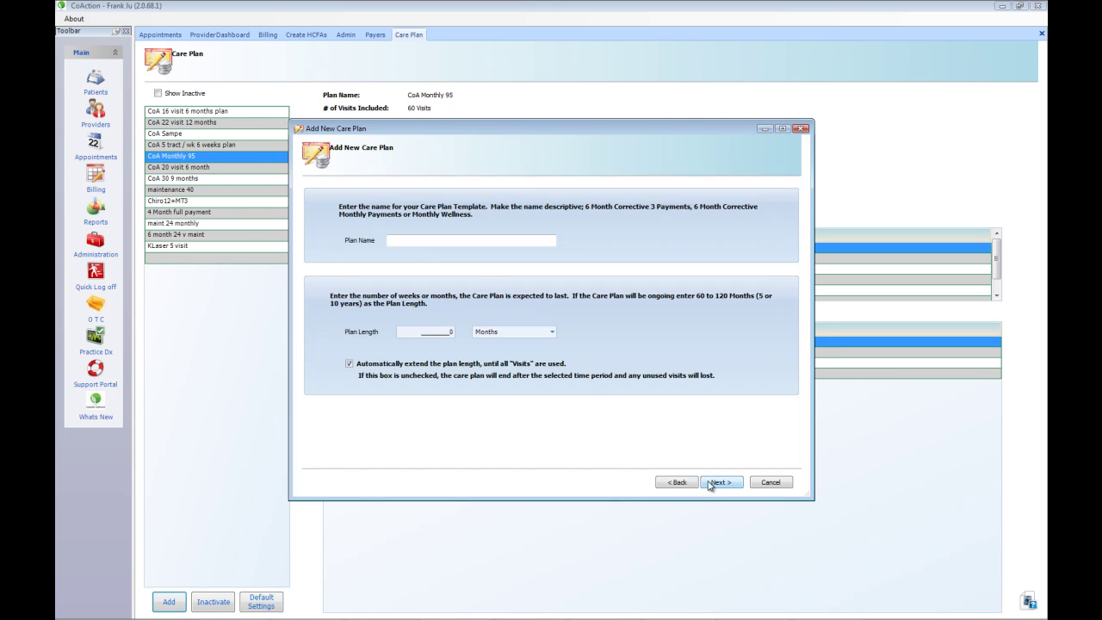
pyautogui.click(456, 242)
pyautogui.press('Tab')
pyautogui.write('6')
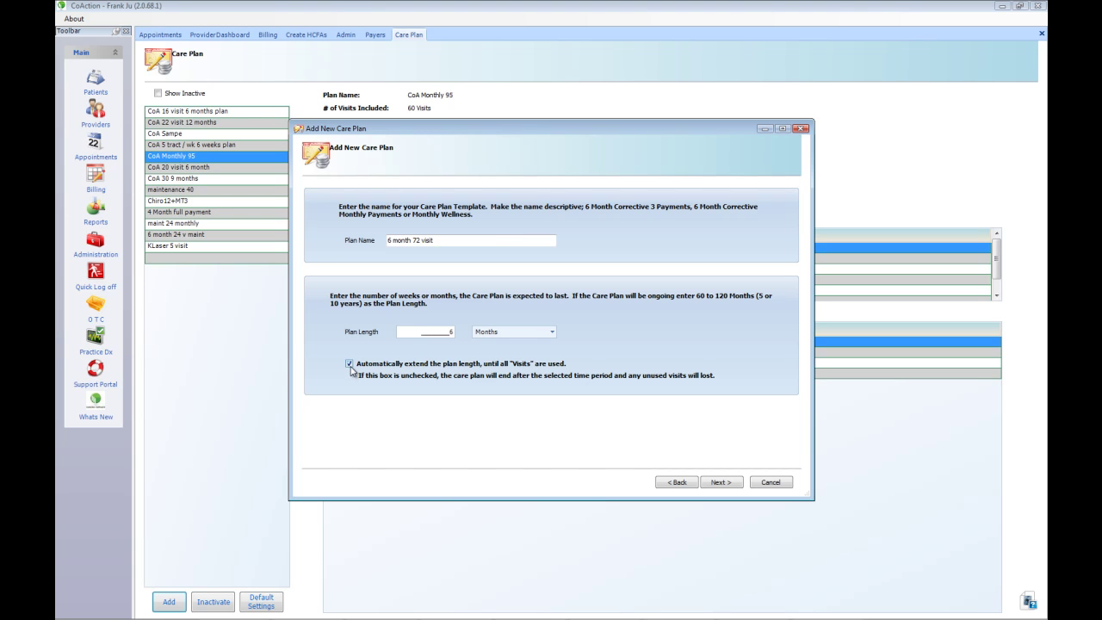
pyautogui.press('Return')
# Set the plan amount to $1,800 with payment option one as 6 monthly payments.
pyautogui.write('1,800')
pyautogui.click(482, 302)
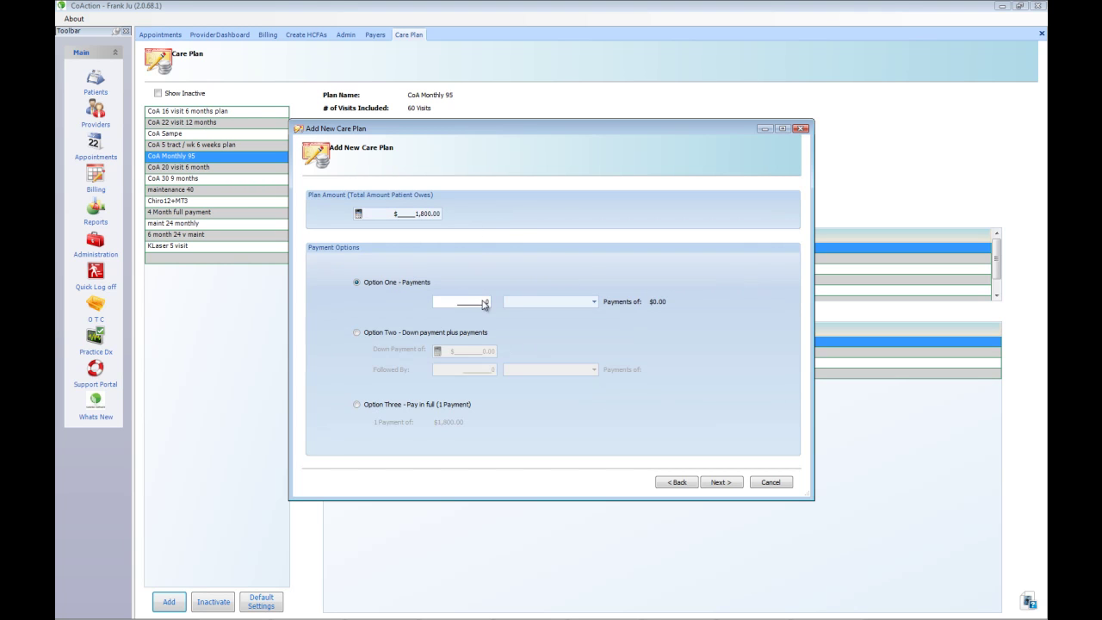
pyautogui.write('6')
pyautogui.click(594, 302)
pyautogui.click(569, 337)
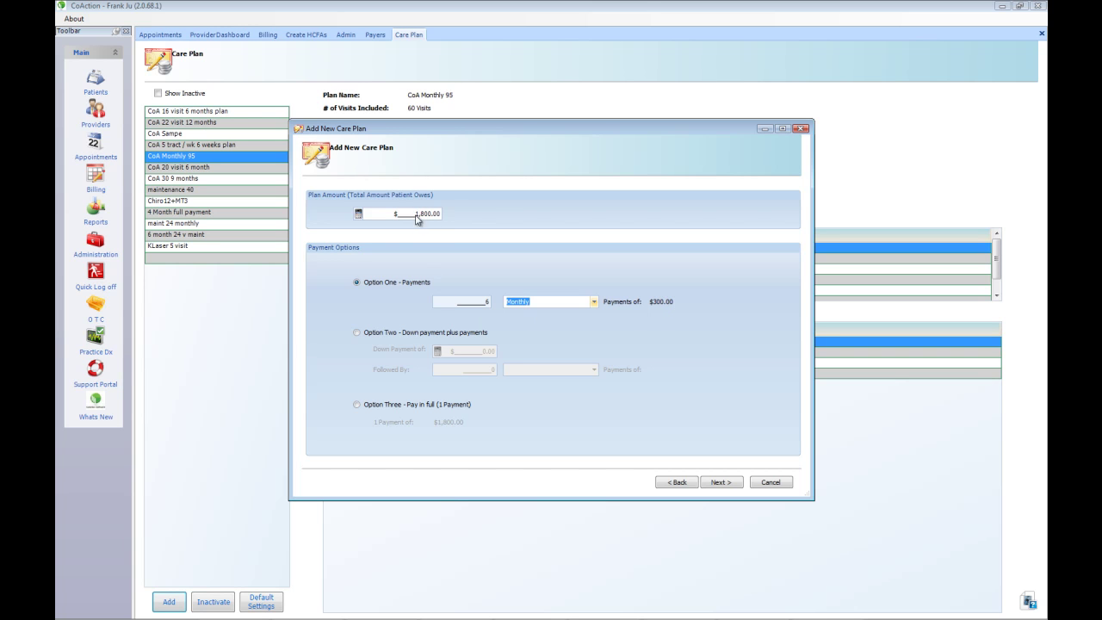
# Calculate 90 percent of the plan amount for $1,620.00 and choose the pay-in-full option.
pyautogui.click(358, 213)
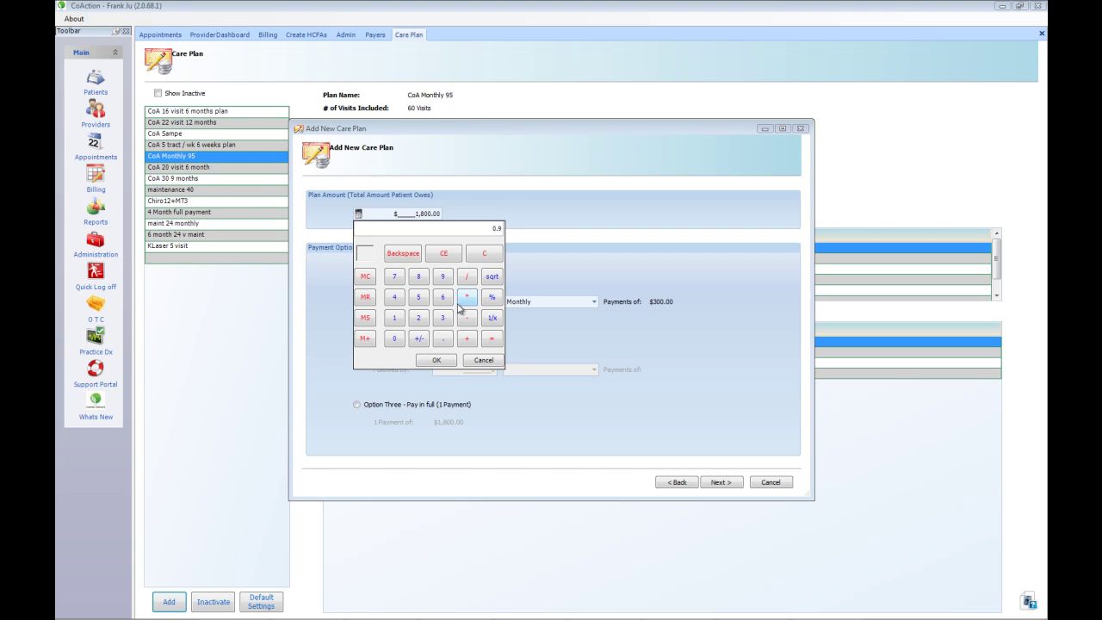
pyautogui.click(443, 360)
pyautogui.click(358, 403)
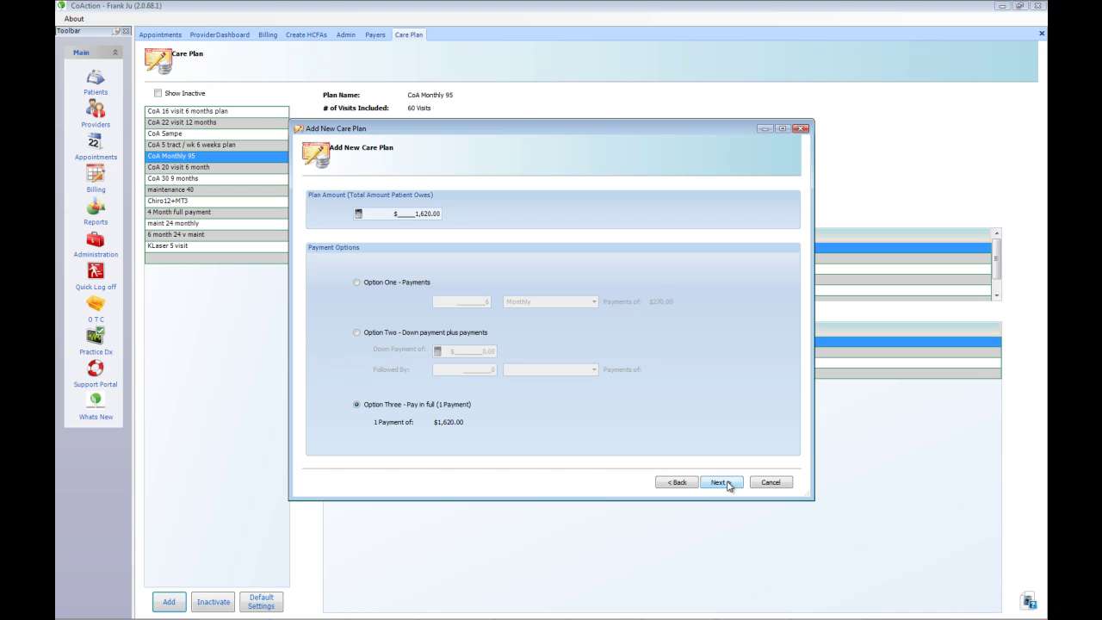
# Switch back to payment option one and restore the plan amount to $1,800.00.
pyautogui.click(372, 286)
pyautogui.moveTo(414, 218); pyautogui.dragTo(475, 221)
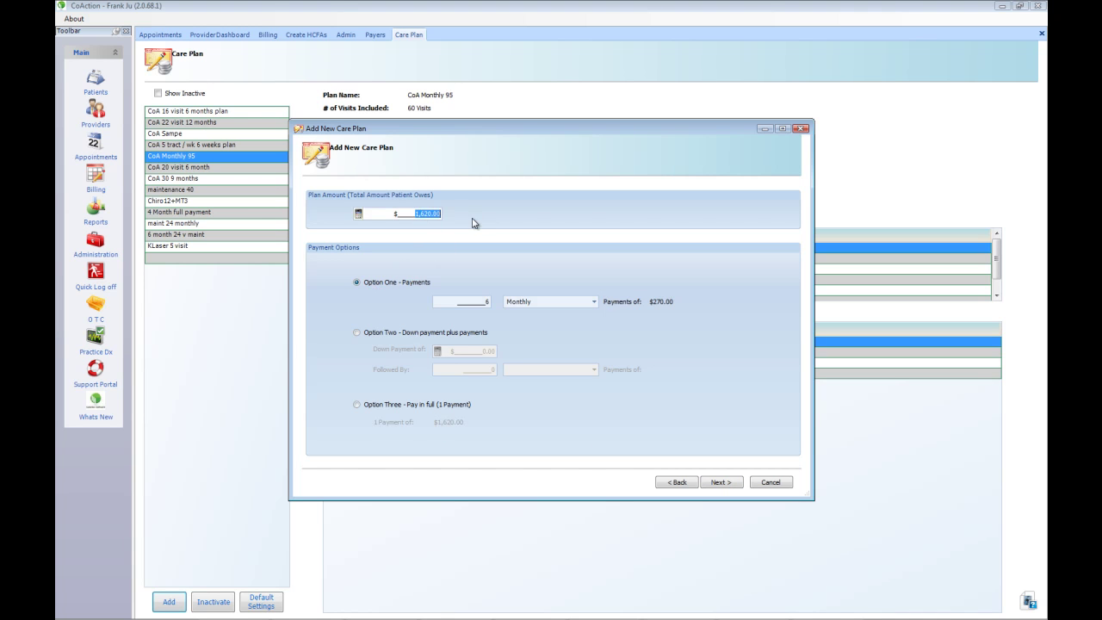
pyautogui.write('1')
# Apply patient discounts evenly across visits and set the number of visits included in the plan to 72.
pyautogui.click(743, 488)
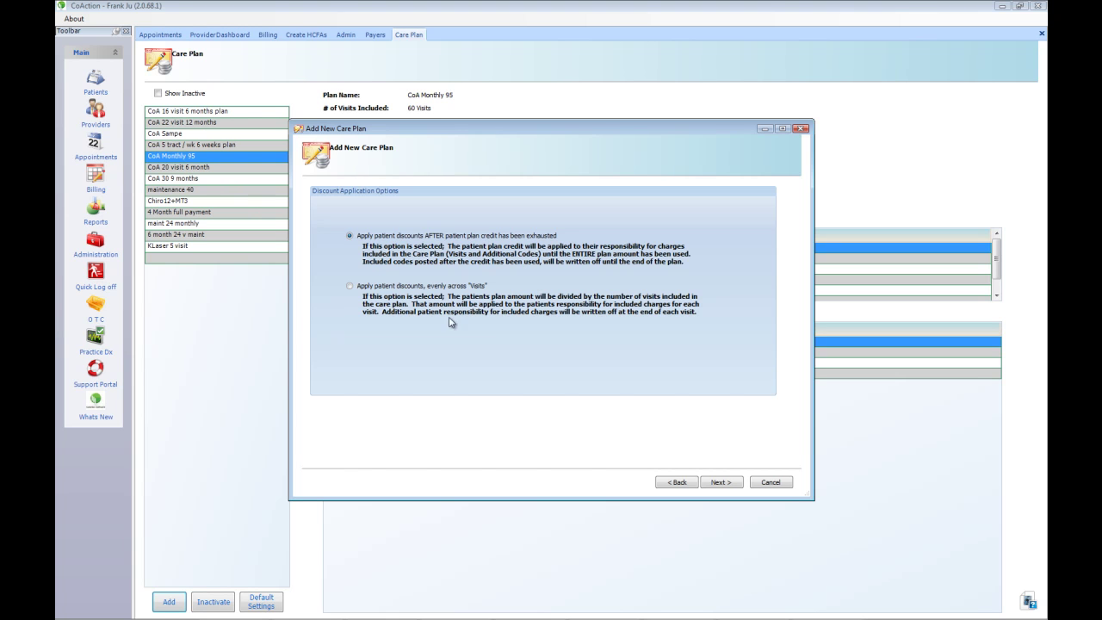
pyautogui.click(439, 291)
pyautogui.click(719, 482)
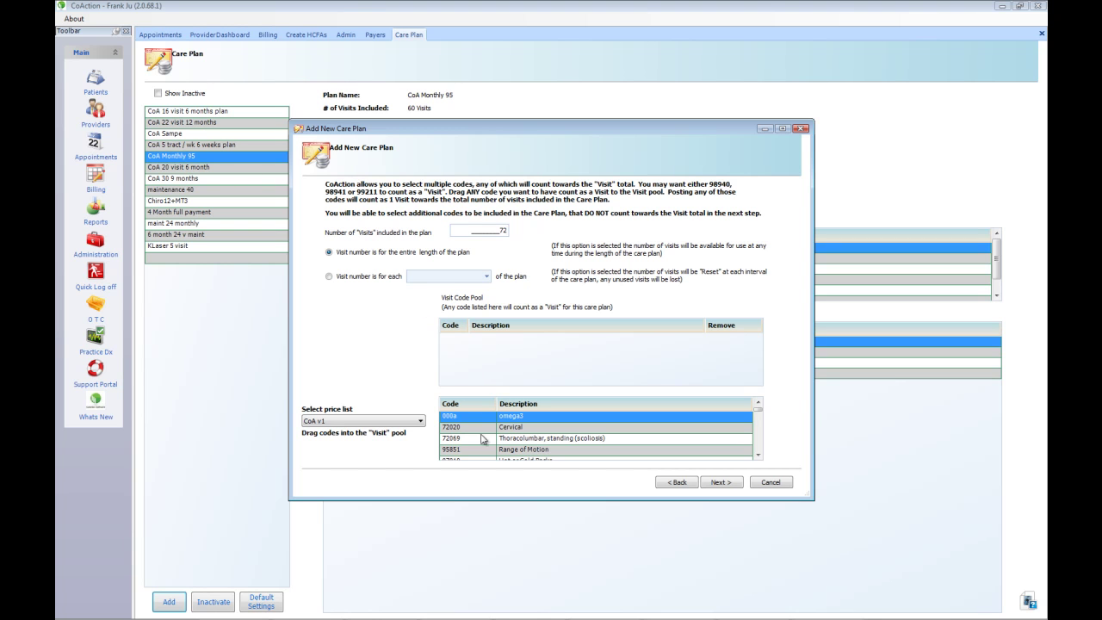
# Add spinal codes 98940 and 98941 from the CoA v1 price list to the visit code pool.
pyautogui.click(757, 455)
pyautogui.click(757, 455)
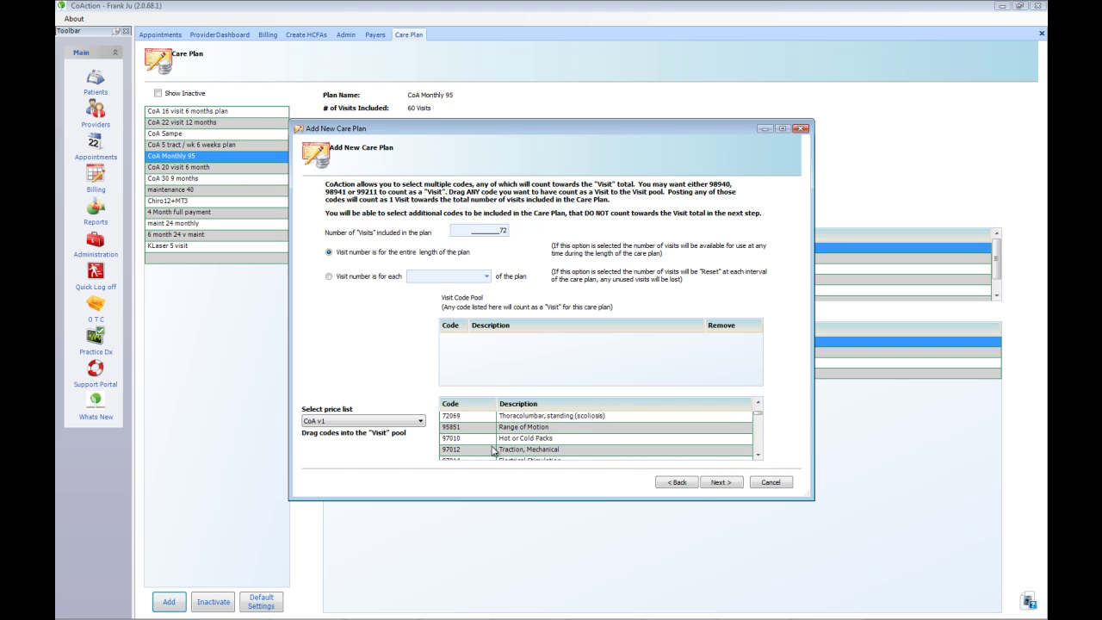
pyautogui.click(757, 454)
pyautogui.click(758, 455)
pyautogui.click(757, 455)
pyautogui.click(757, 455)
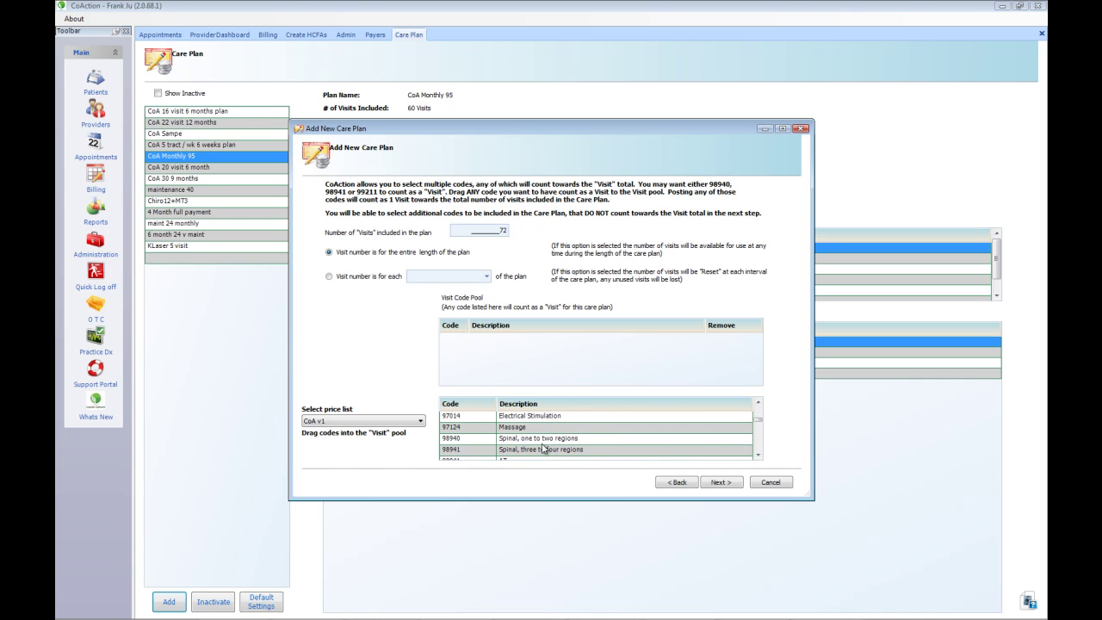
pyautogui.moveTo(489, 442); pyautogui.dragTo(501, 376)
pyautogui.moveTo(495, 449); pyautogui.dragTo(506, 377)
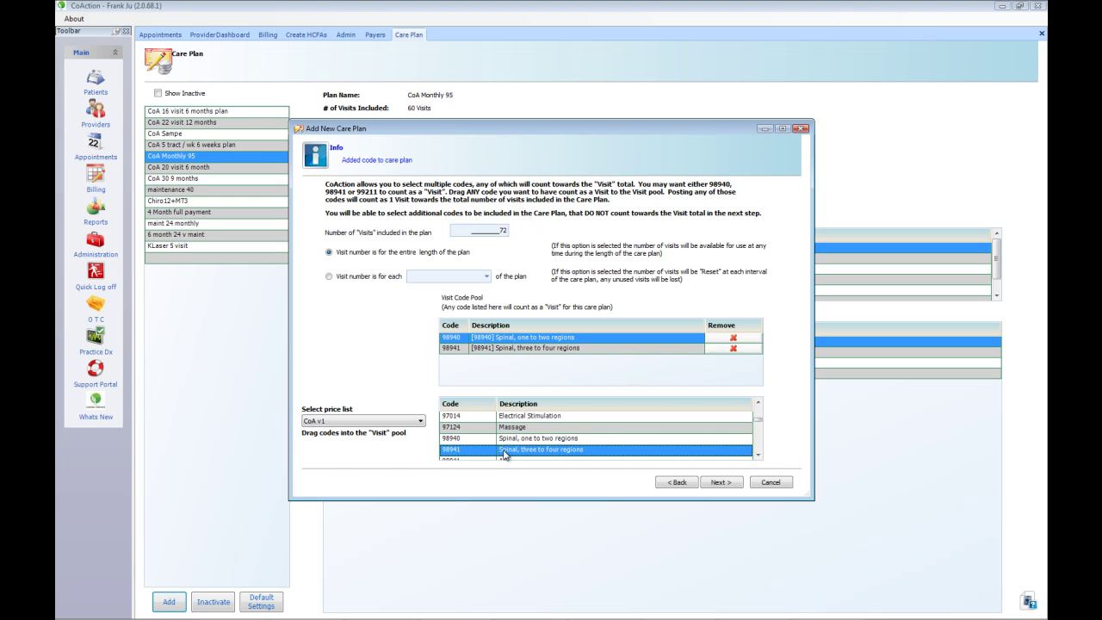
# Add codes 98942 (spinal, five regions) and 98943 (extraspinal) to the visit code pool.
pyautogui.click(758, 454)
pyautogui.click(757, 454)
pyautogui.click(757, 454)
pyautogui.moveTo(513, 443); pyautogui.dragTo(504, 376)
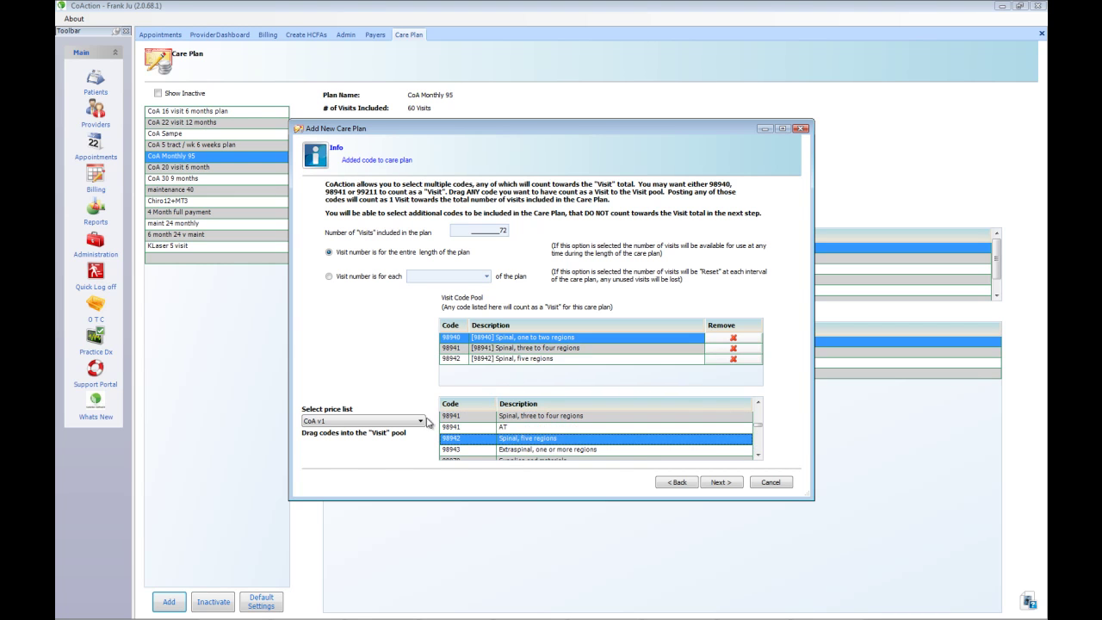
pyautogui.moveTo(461, 450); pyautogui.dragTo(506, 374)
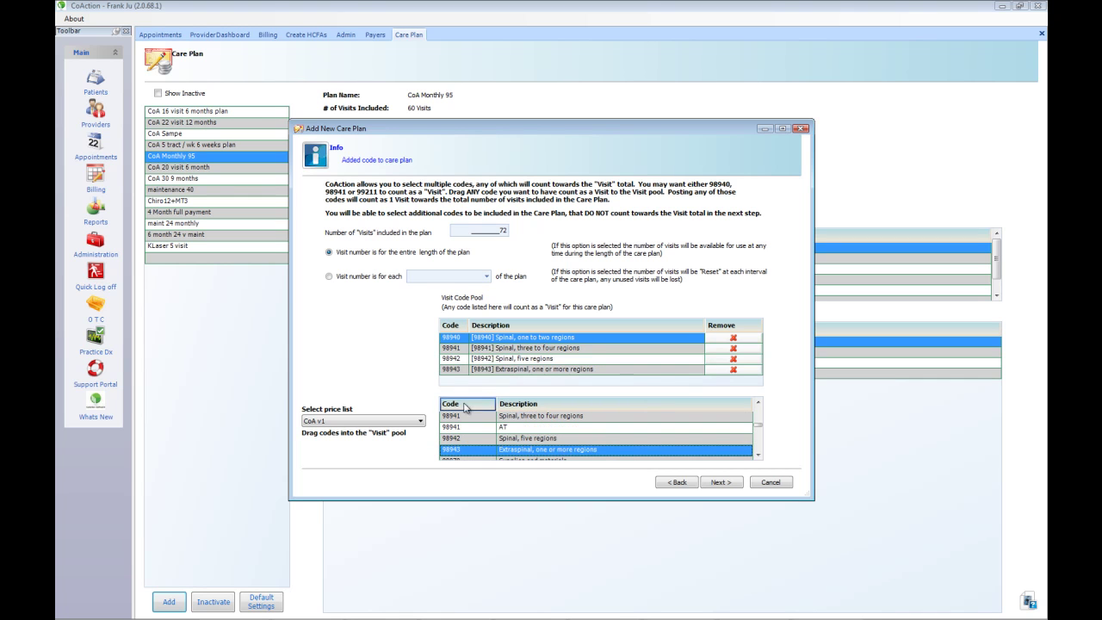
# Look through the rest of the price list, including the new patient exam codes, for other possible visit codes.
pyautogui.click(757, 403)
pyautogui.click(758, 403)
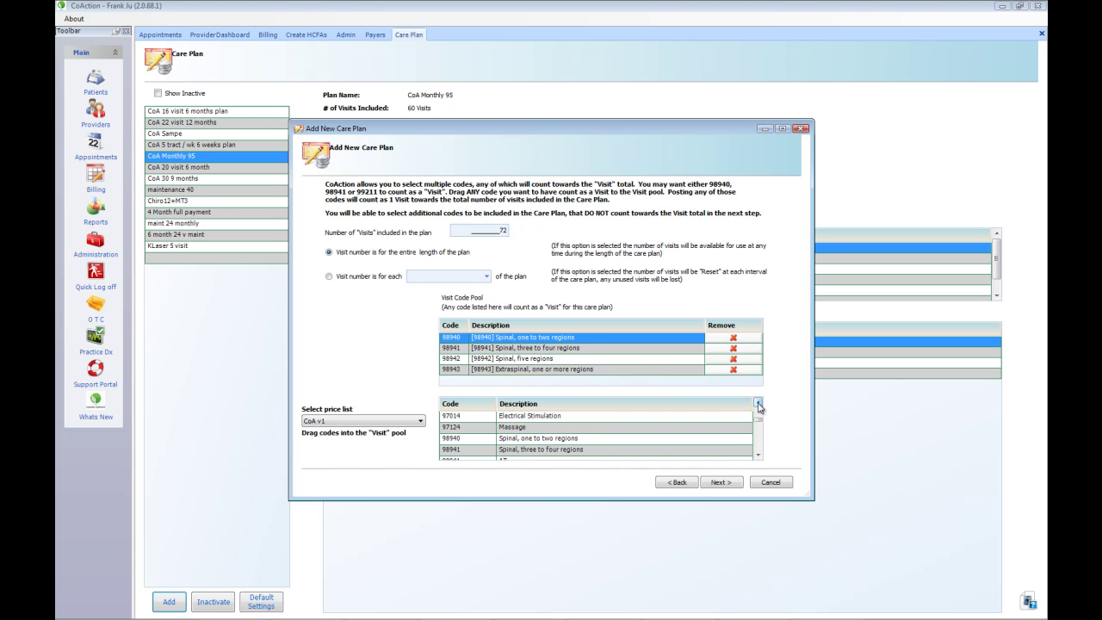
pyautogui.click(757, 454)
pyautogui.click(758, 454)
pyautogui.click(758, 456)
pyautogui.click(757, 456)
pyautogui.click(757, 456)
pyautogui.click(757, 456)
pyautogui.click(757, 456)
pyautogui.click(757, 456)
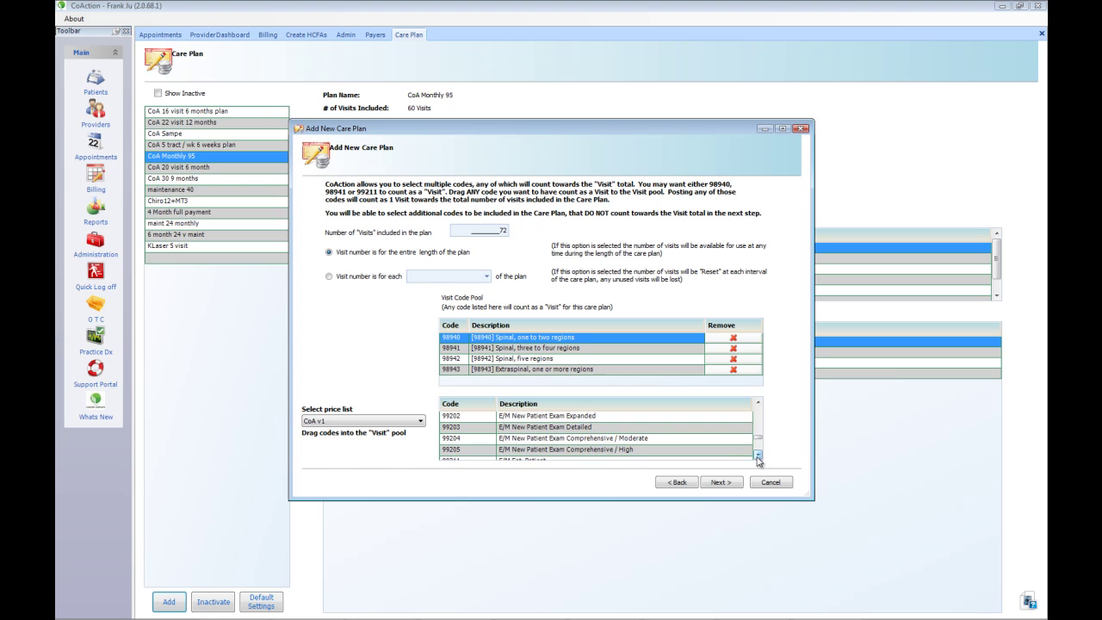
# Keep the plan ending once all visits are used, and include 72020 Cervical and 72069 Thoracolumbar as additional non-visit codes.
pyautogui.click(721, 483)
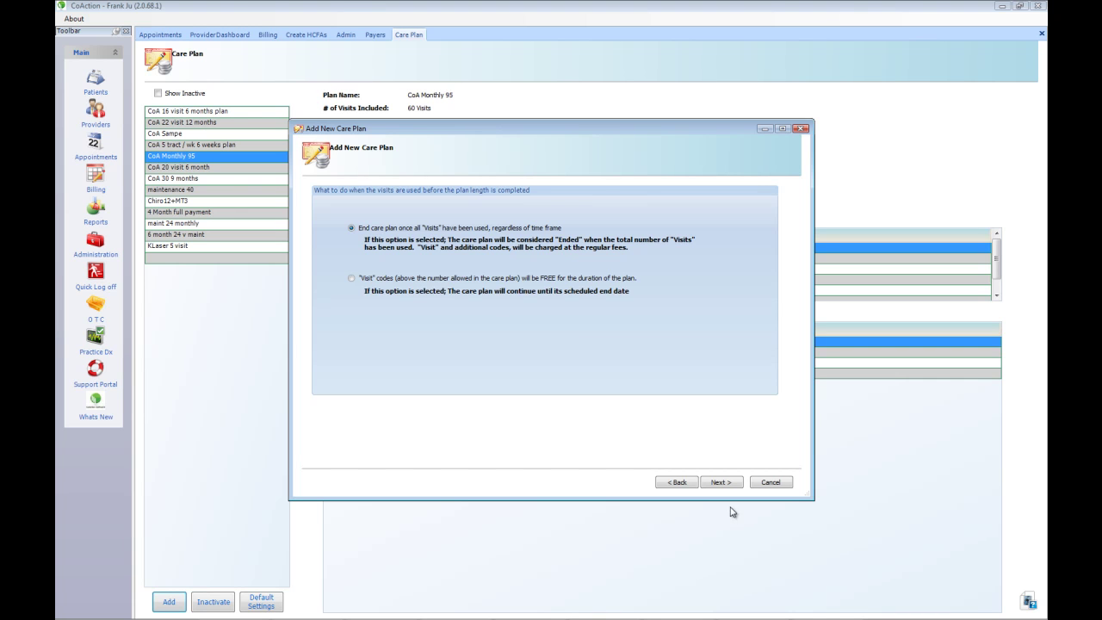
pyautogui.click(729, 485)
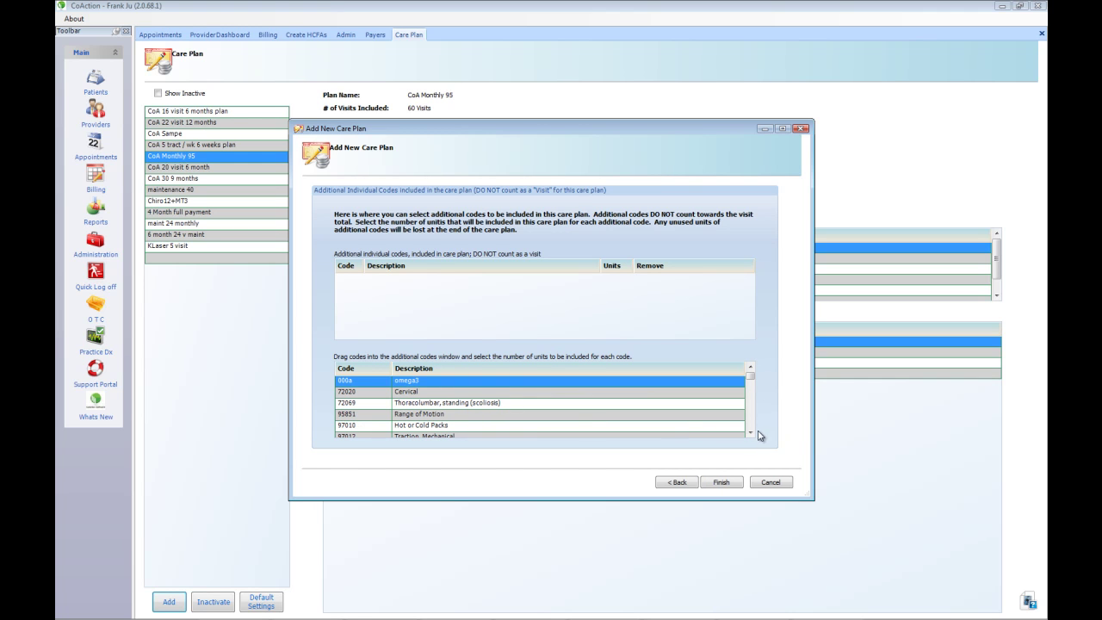
pyautogui.click(749, 432)
pyautogui.moveTo(361, 382); pyautogui.dragTo(405, 308)
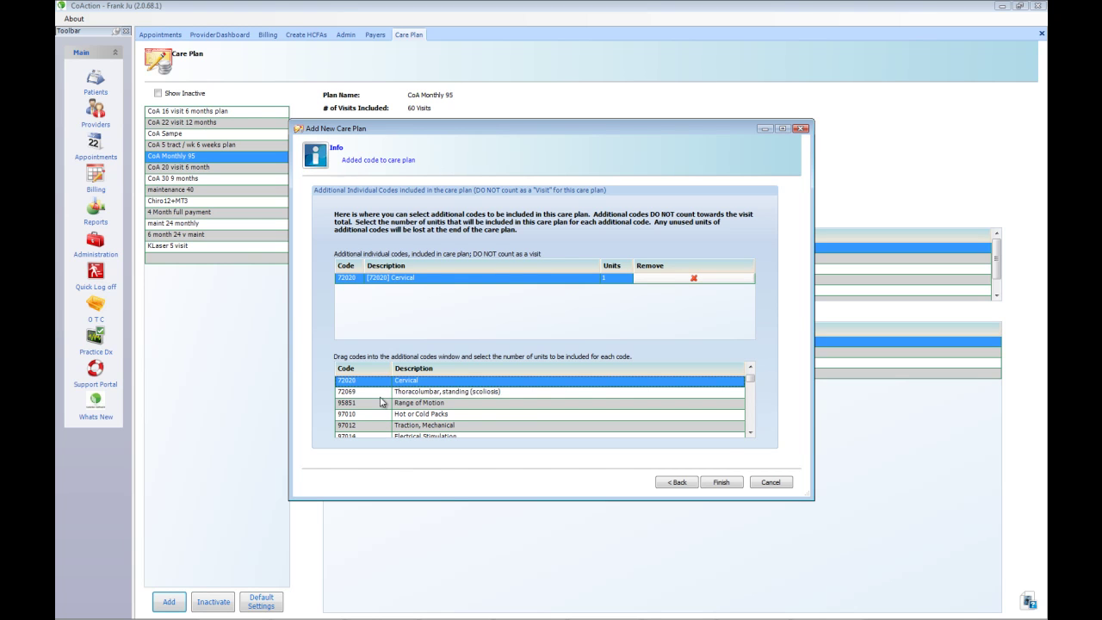
pyautogui.click(387, 393)
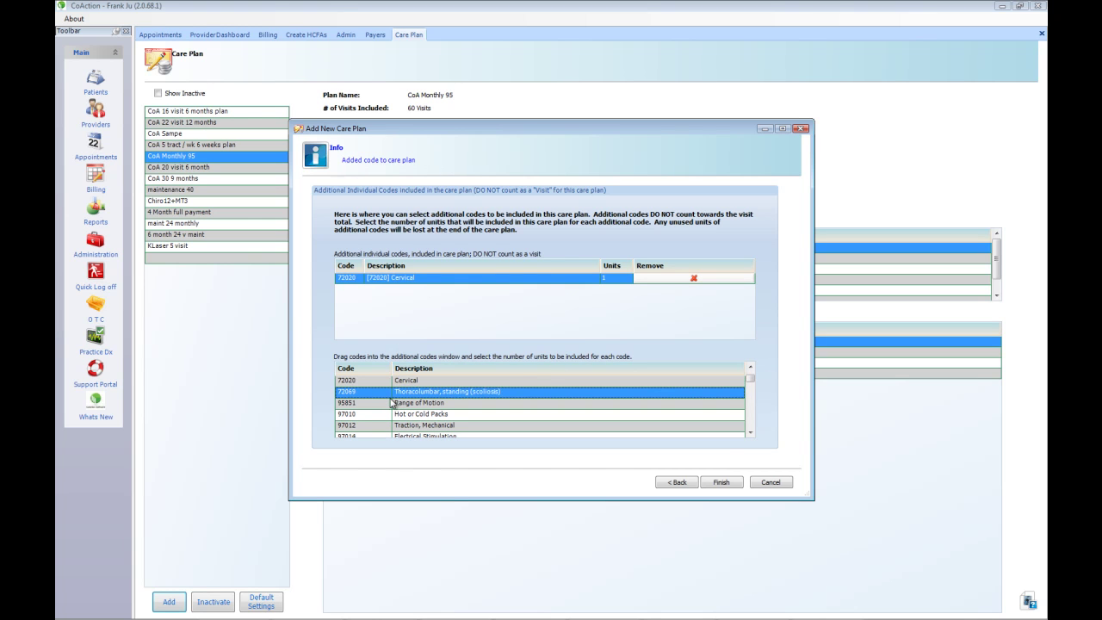
pyautogui.moveTo(370, 393); pyautogui.dragTo(393, 333)
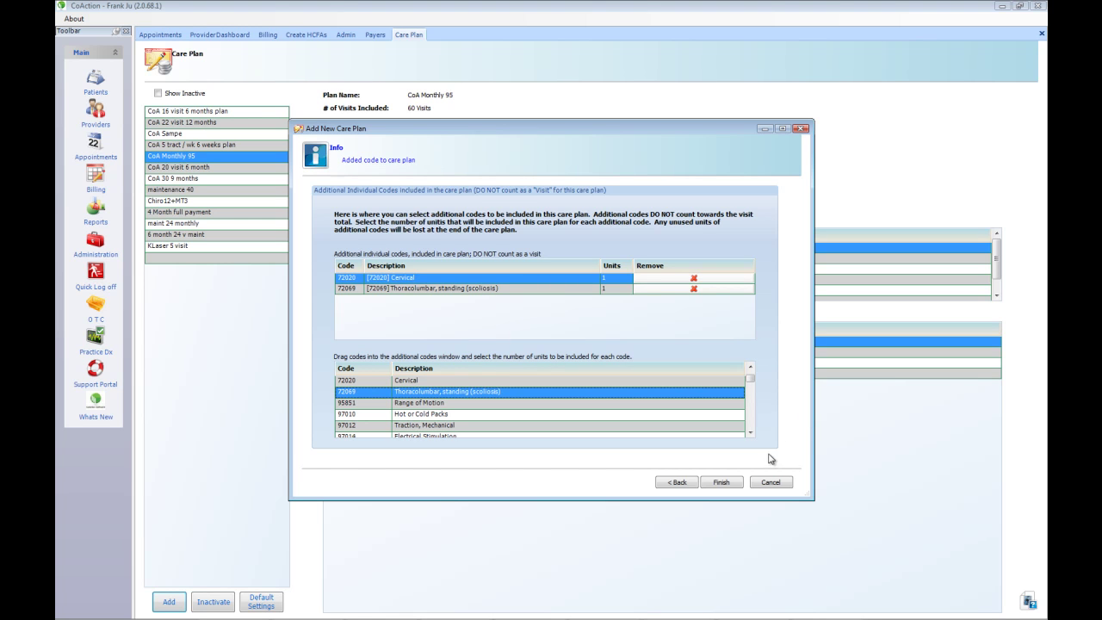
# Check the remaining codes available as additional items and finish creating the care plan.
pyautogui.click(750, 433)
pyautogui.click(750, 433)
pyautogui.click(750, 433)
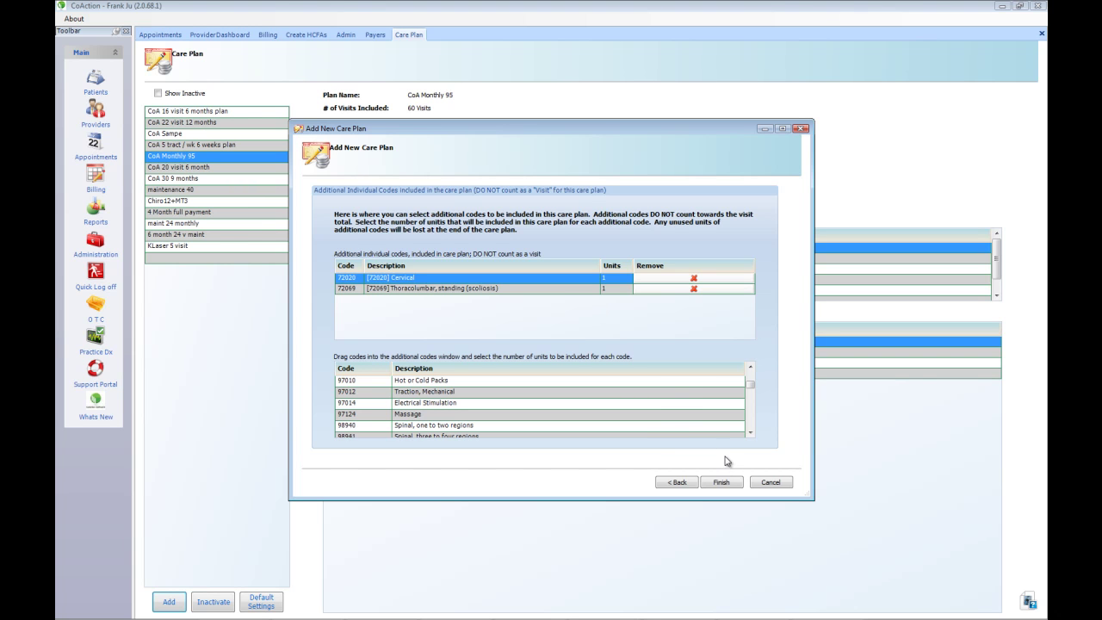
pyautogui.click(721, 482)
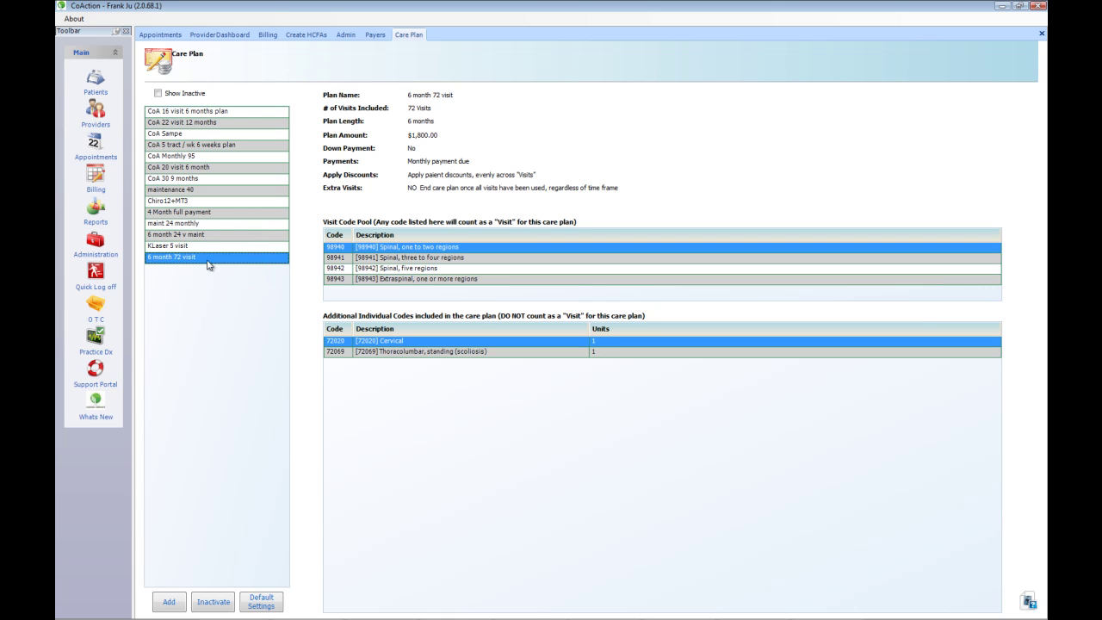
# Filter the patient list by the first letters of the patient's last name and open the last matching record.
pyautogui.click(95, 79)
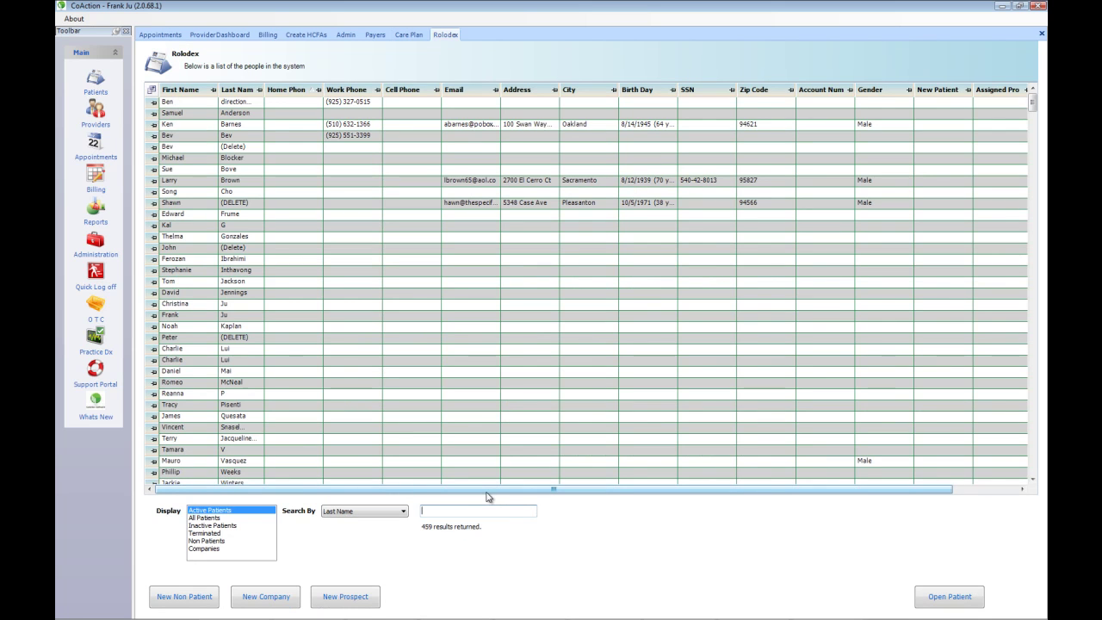
pyautogui.write('sm')
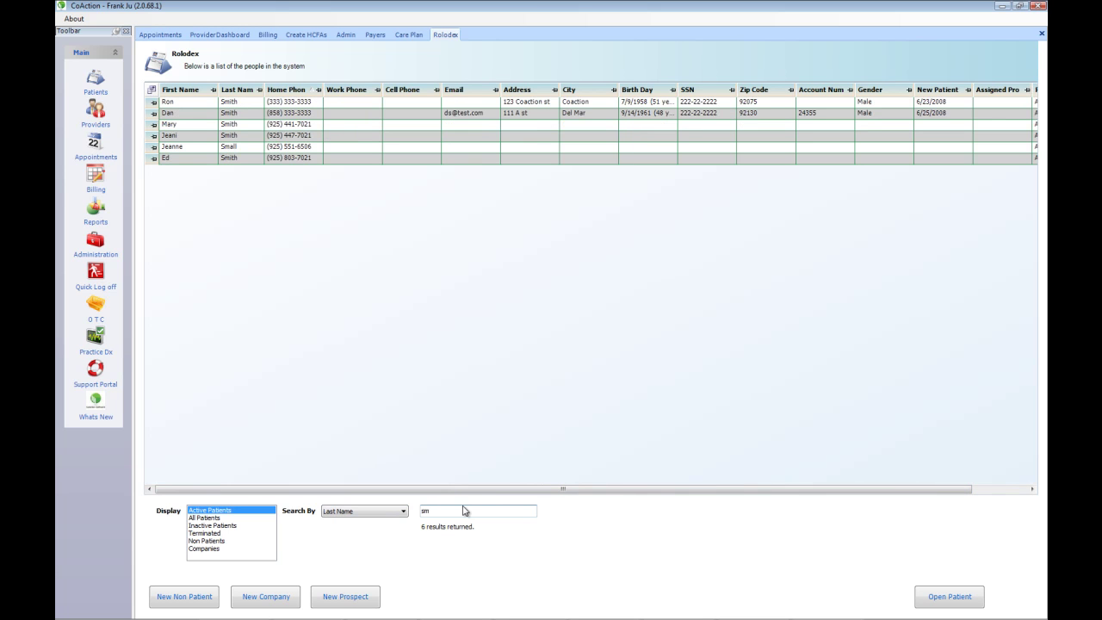
pyautogui.press('BackSpace')
pyautogui.press('BackSpace')
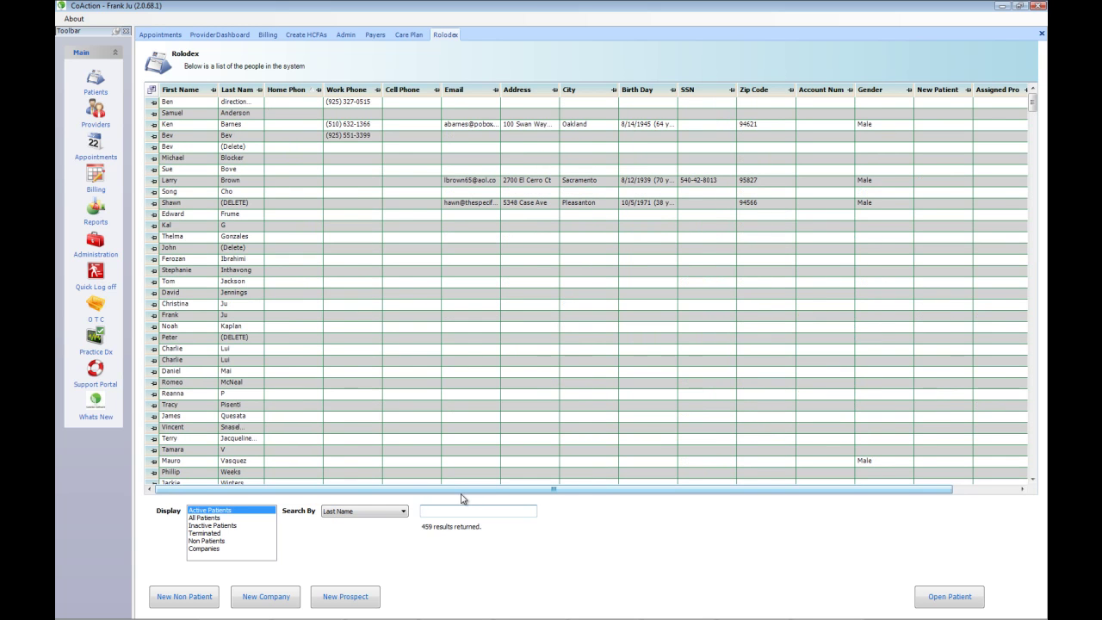
pyautogui.write('lu')
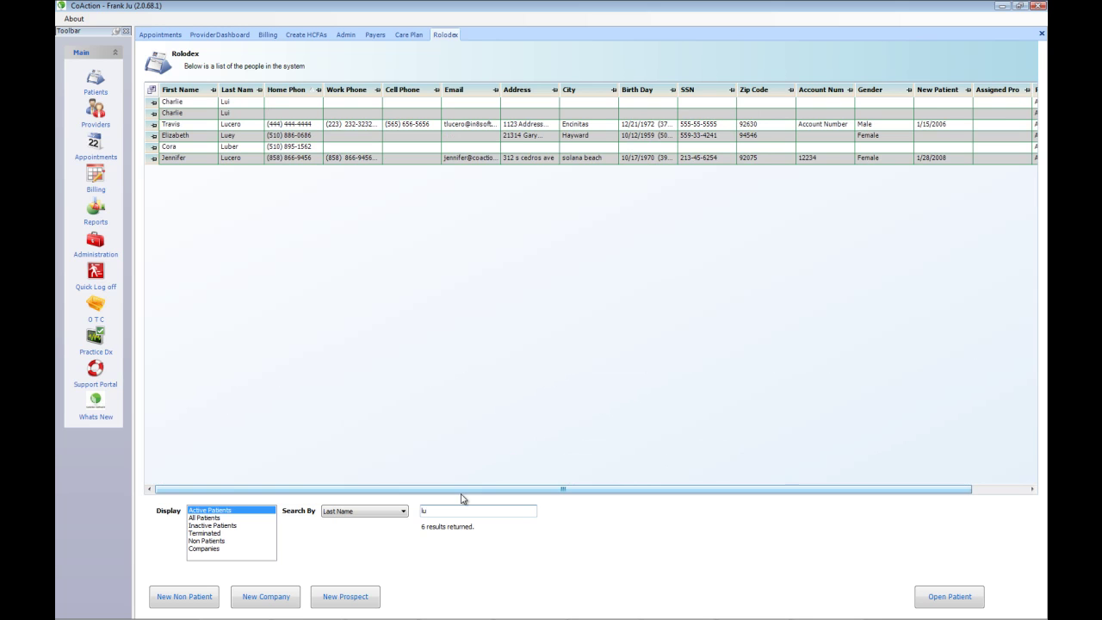
pyautogui.doubleClick(335, 158)
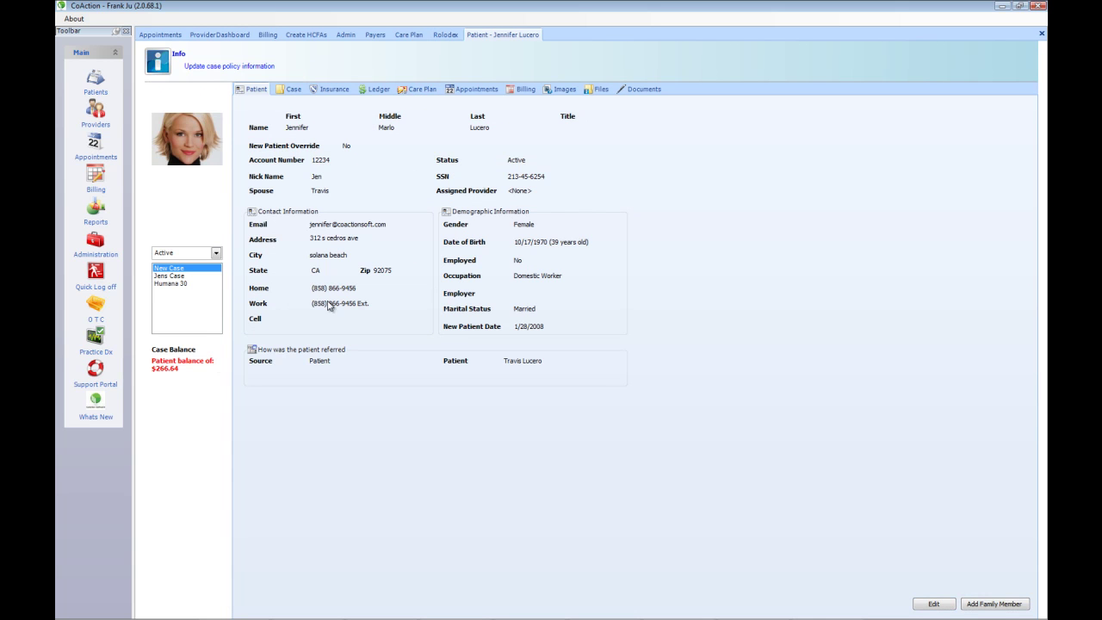
# View the patient's case details, insurance information and ledger.
pyautogui.click(291, 90)
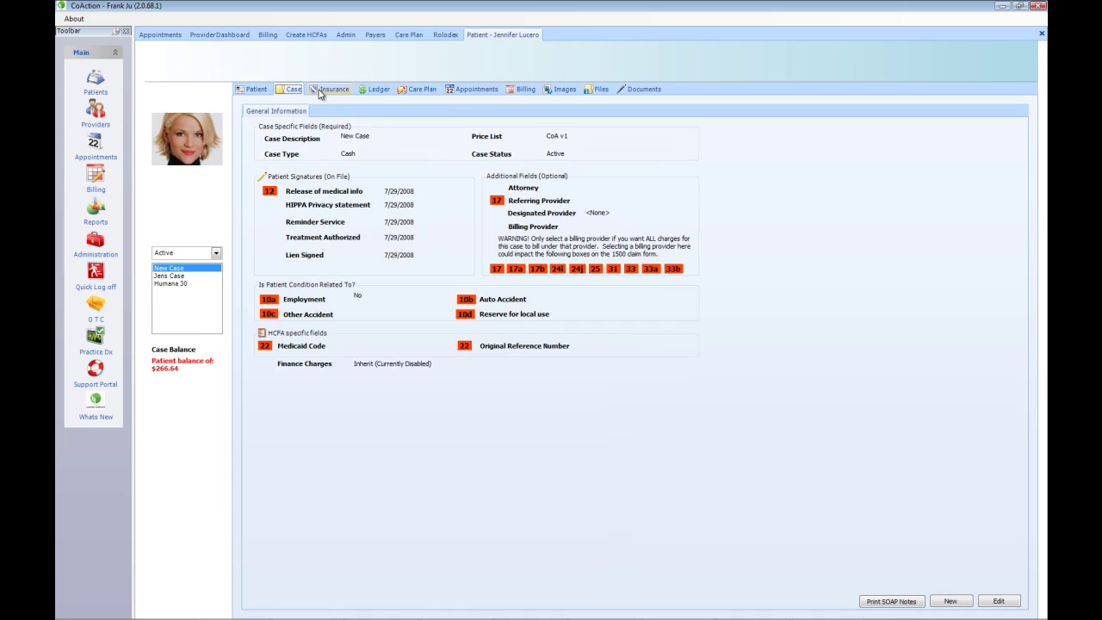
pyautogui.click(320, 90)
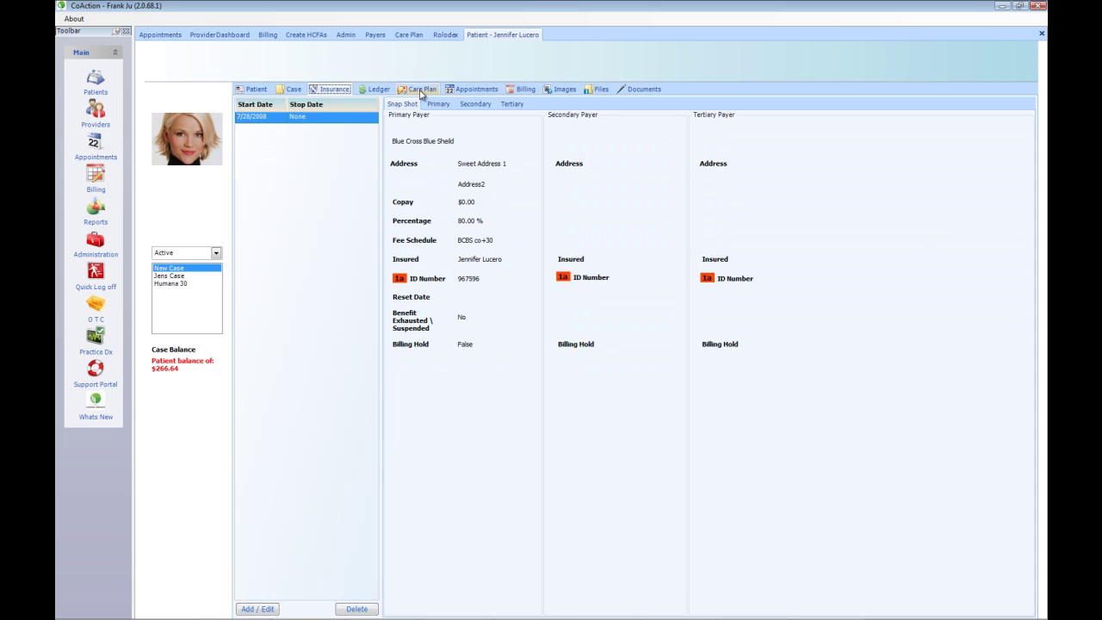
pyautogui.click(379, 90)
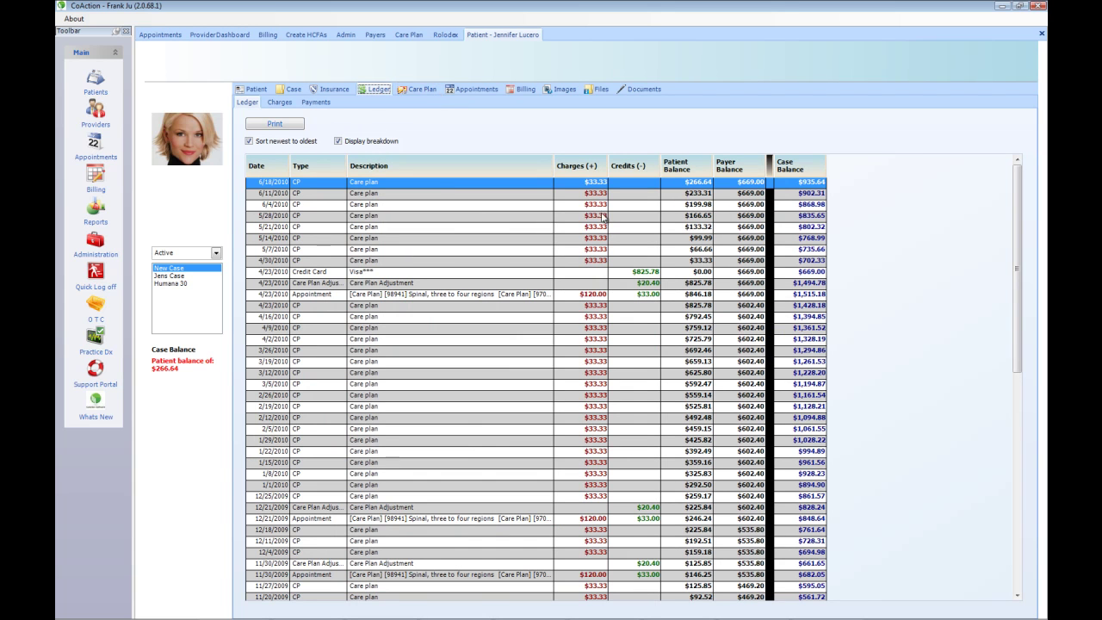
# Look through the older ledger entries and turn off the breakdown of patient and payer balances.
pyautogui.moveTo(1021, 266); pyautogui.dragTo(1006, 513)
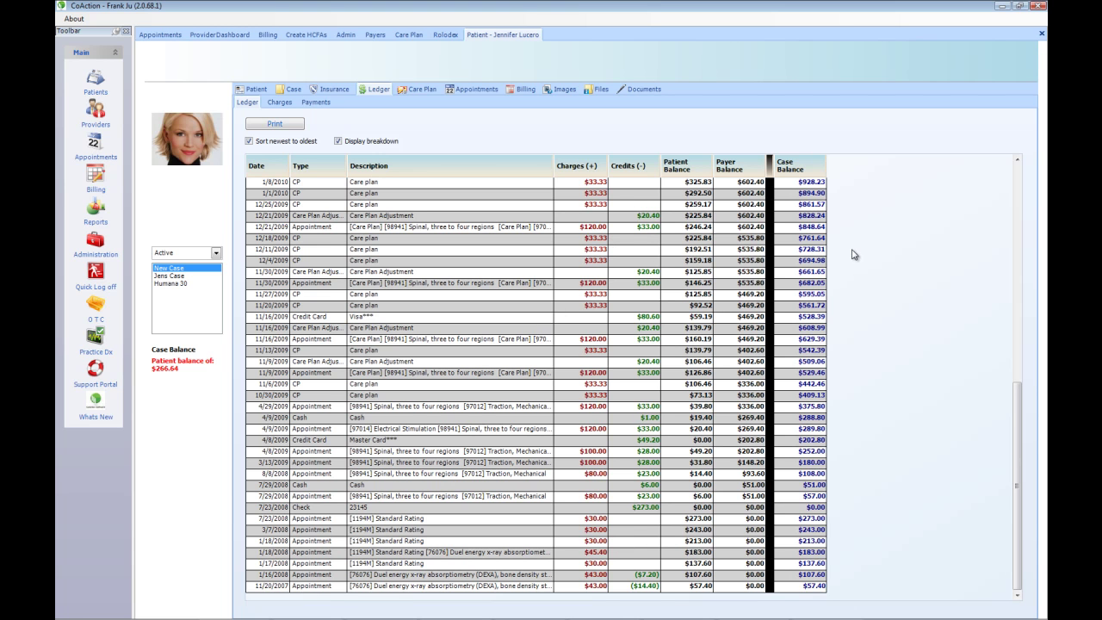
pyautogui.scroll(3, 855, 257)
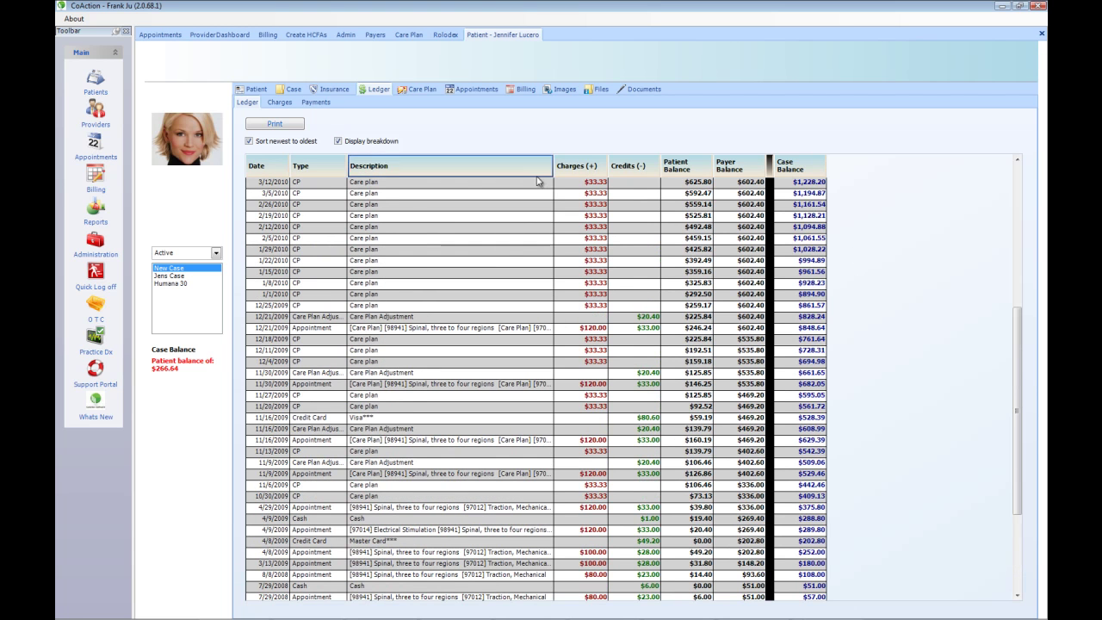
pyautogui.click(371, 142)
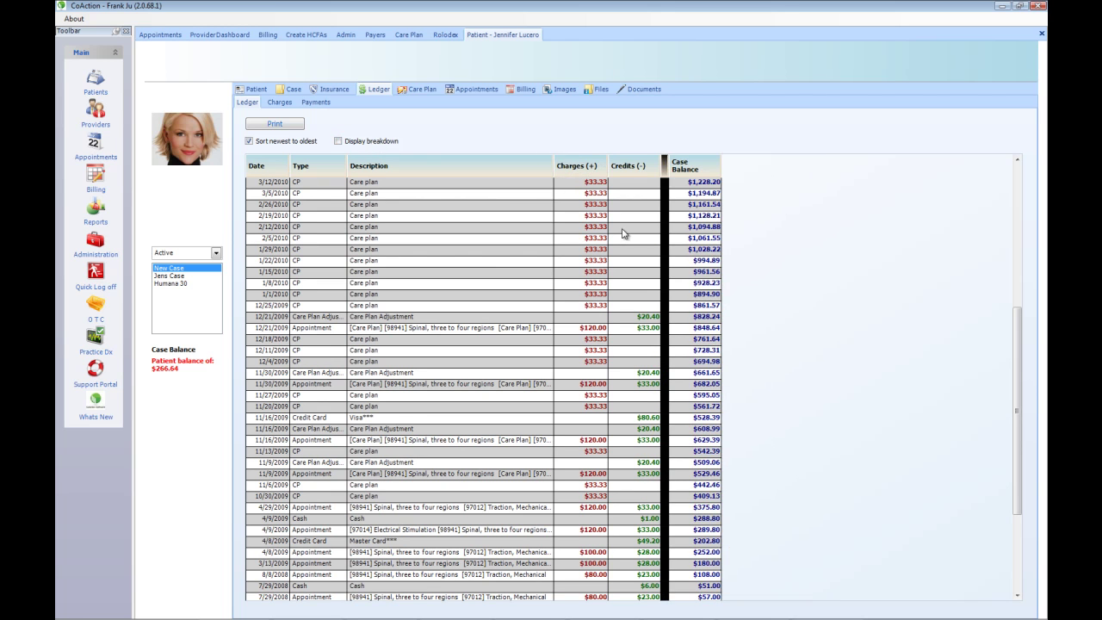
# Review the patient's individual charges, including the care plan entries and write-off columns, and view the patient's payments.
pyautogui.click(284, 103)
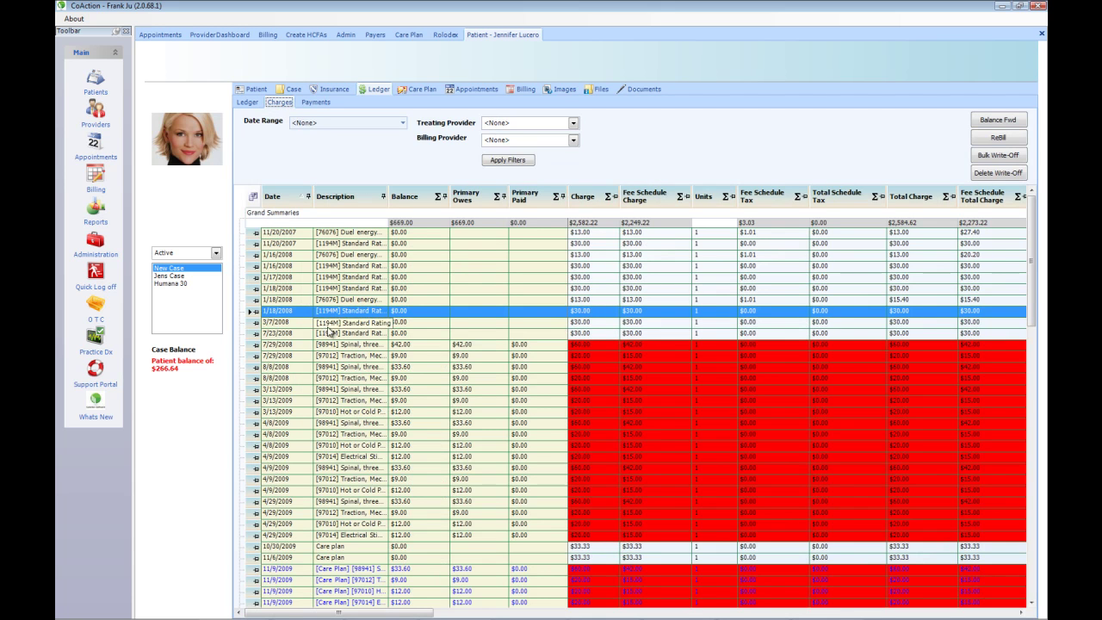
pyautogui.moveTo(1033, 319); pyautogui.dragTo(1039, 443)
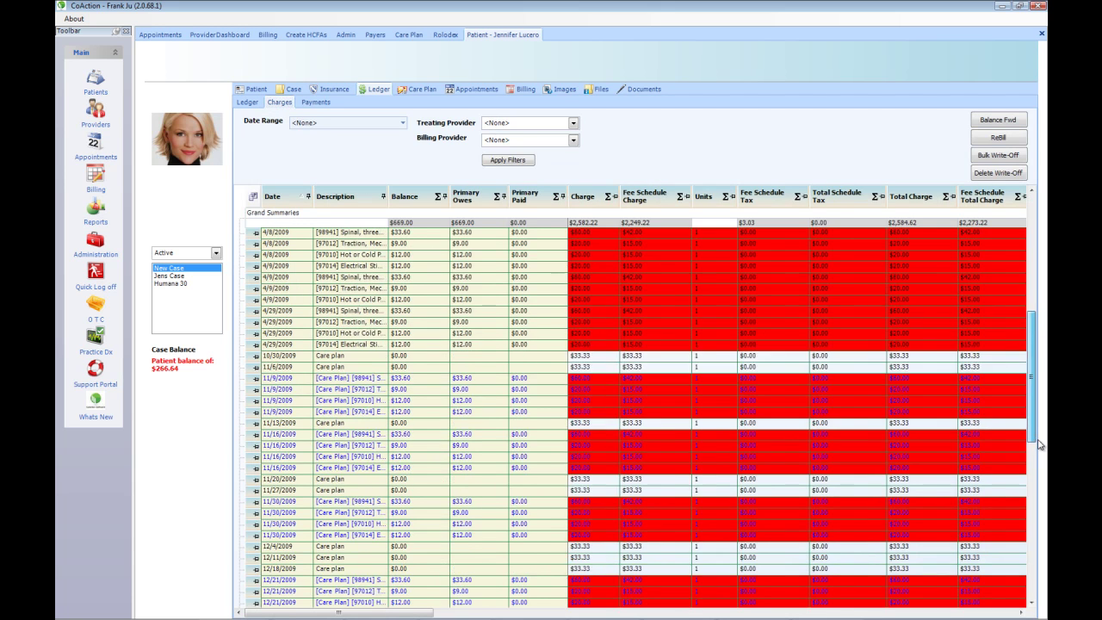
pyautogui.scroll(-6, 781, 430)
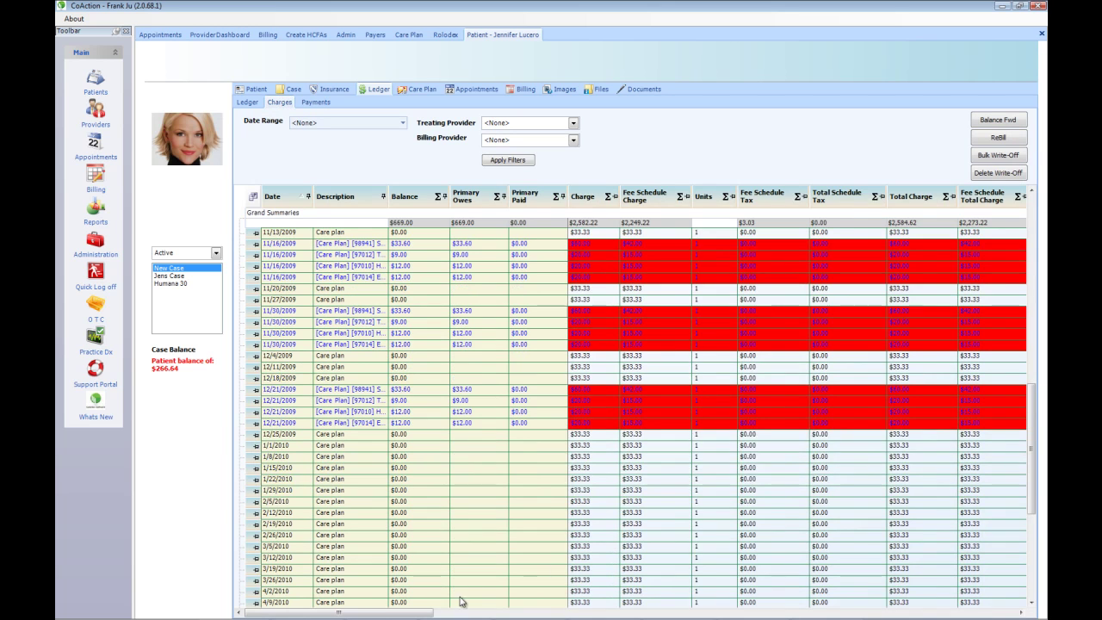
pyautogui.click(436, 613)
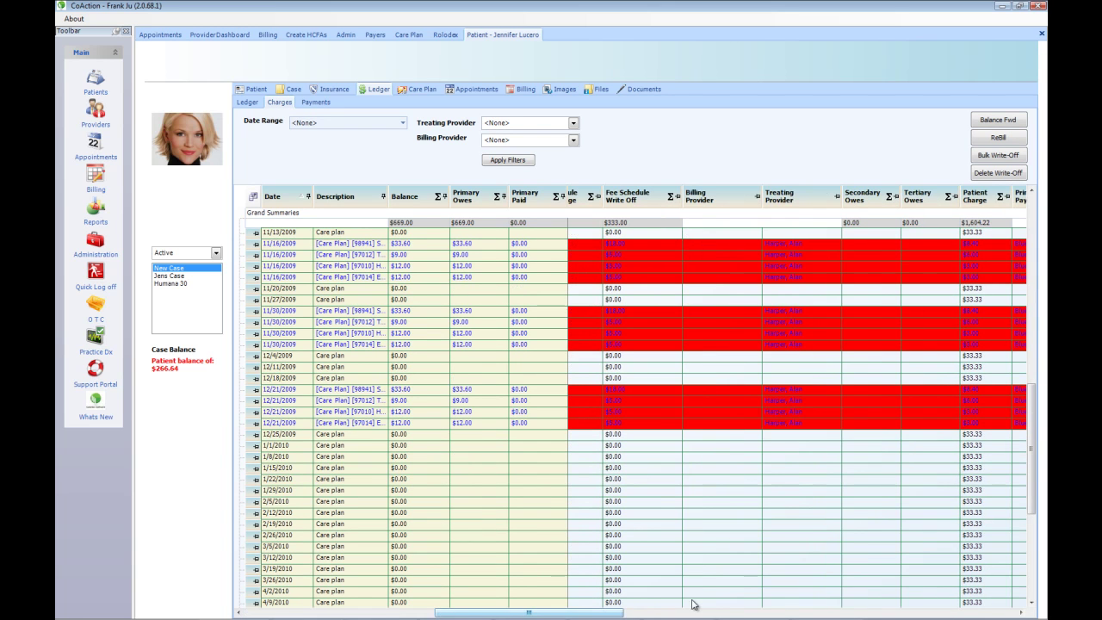
pyautogui.click(315, 104)
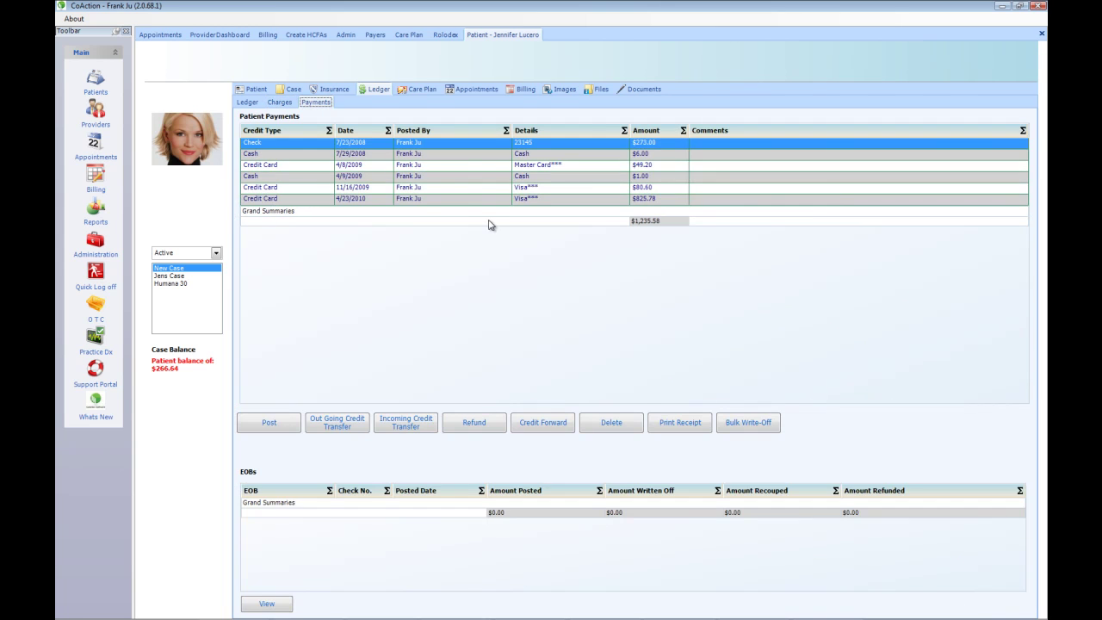
# Open the patient's 12-month care plan, preview its printable report full screen, read through the payment schedule and close the report.
pyautogui.click(419, 89)
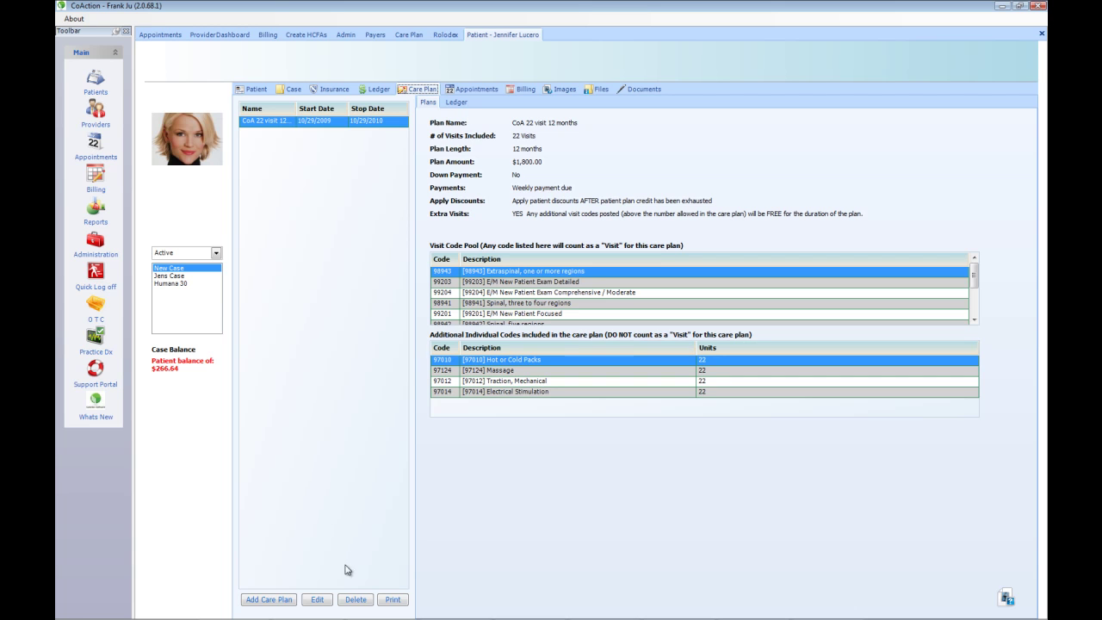
pyautogui.click(401, 600)
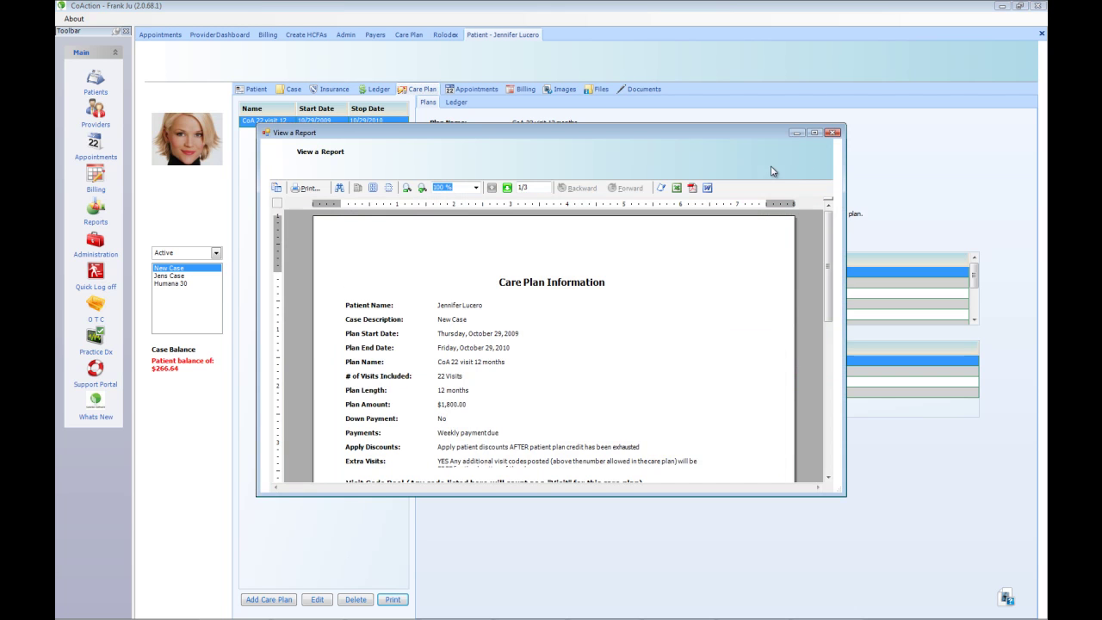
pyautogui.click(813, 133)
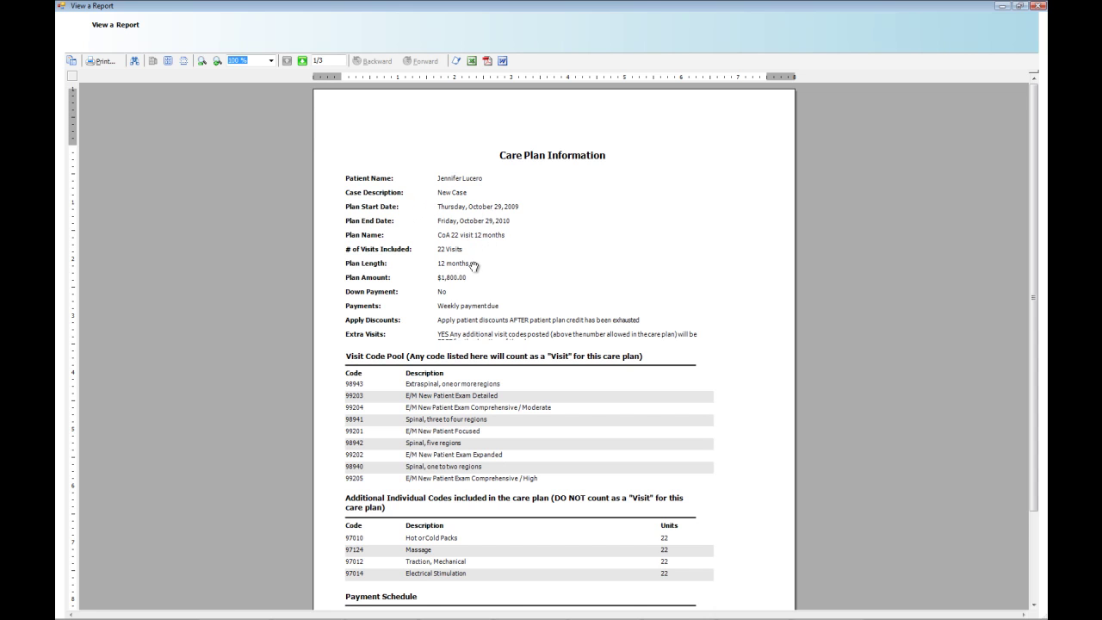
pyautogui.scroll(-4, 474, 267)
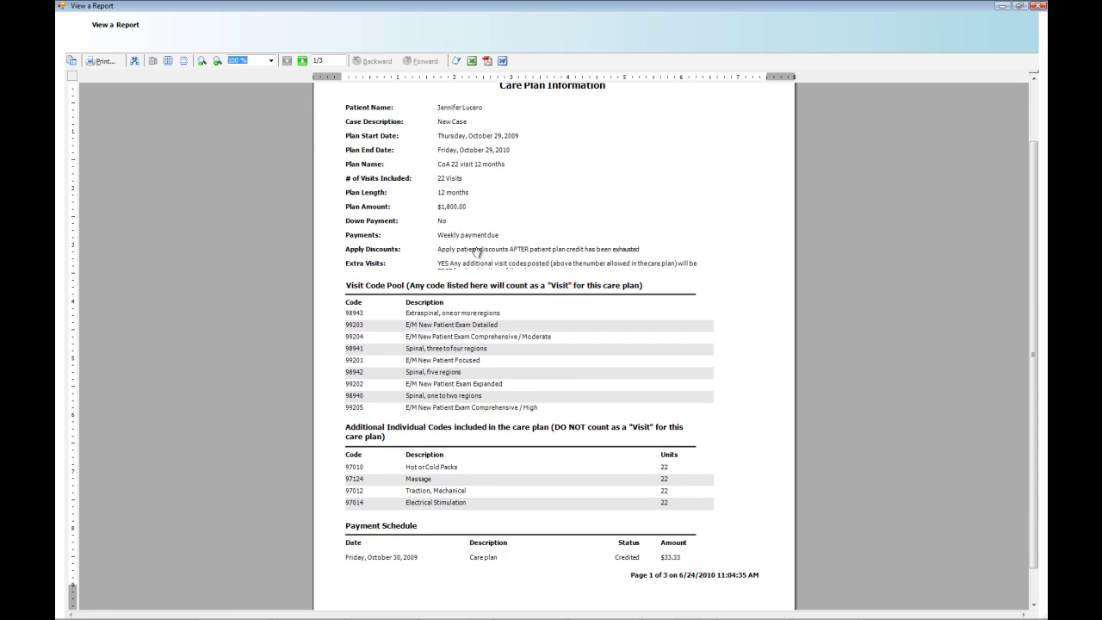
pyautogui.scroll(-2, 491, 251)
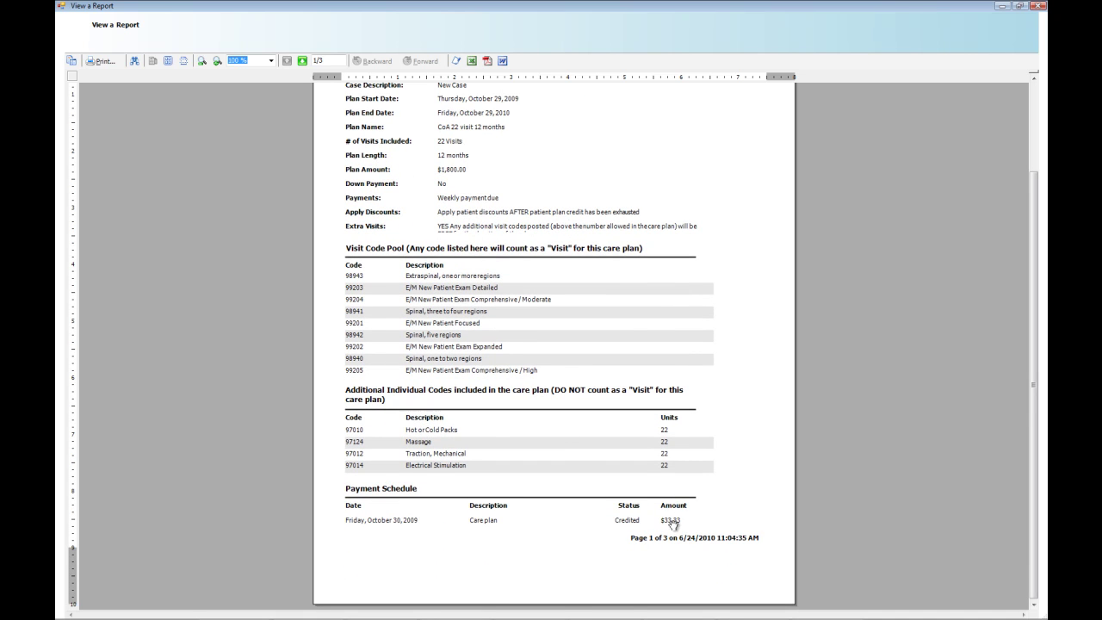
pyautogui.click(303, 60)
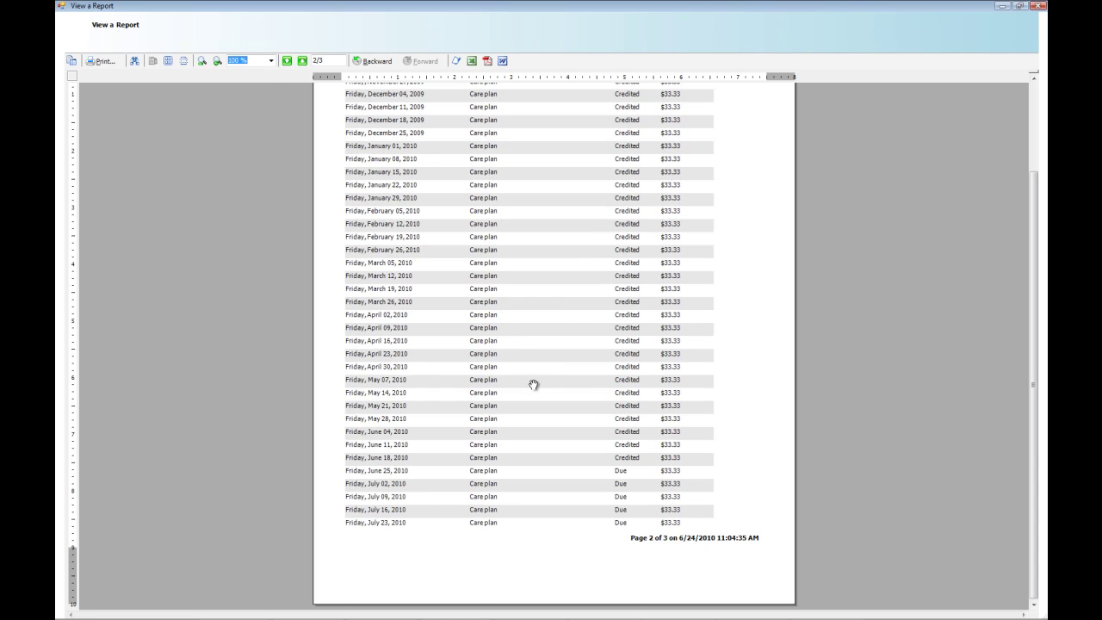
pyautogui.scroll(-1, 693, 538)
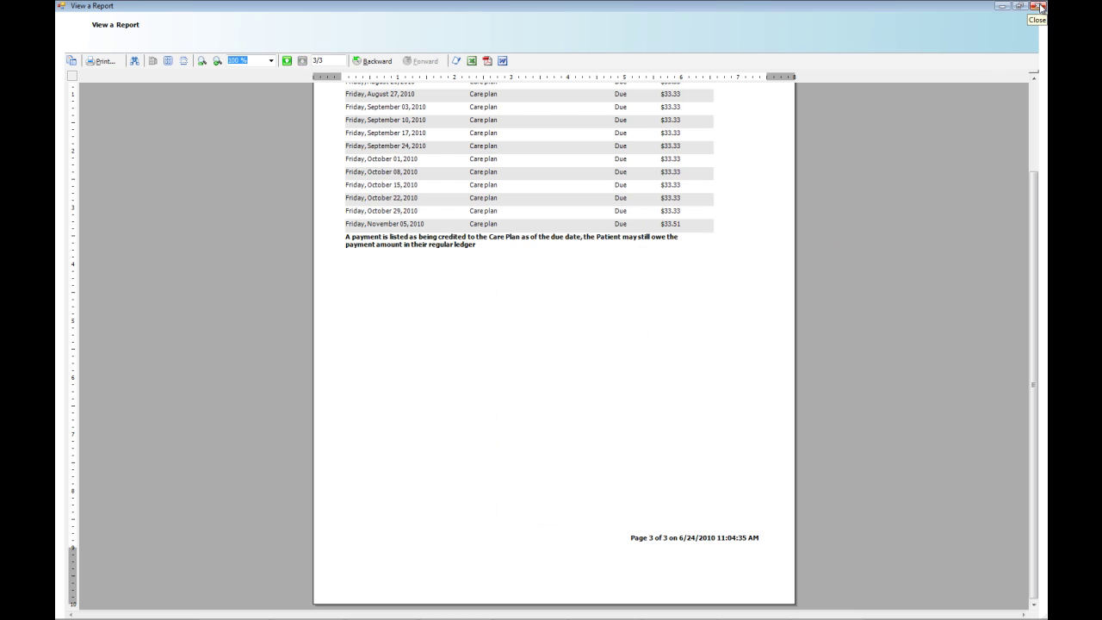
pyautogui.click(1039, 7)
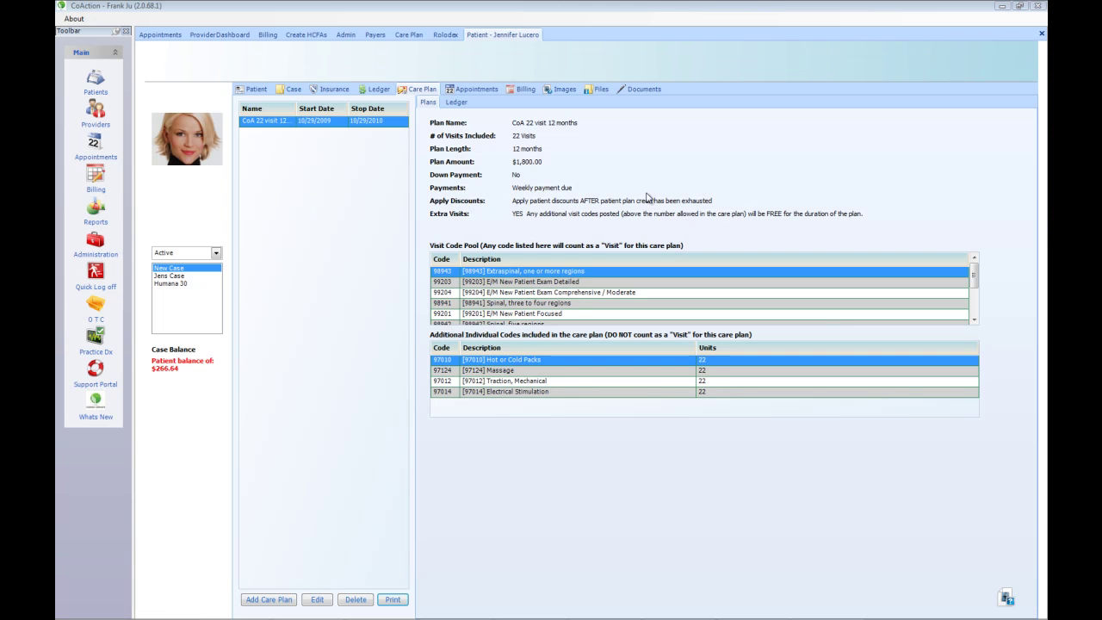
# View the patient's appointments, billing, images, files and documents.
pyautogui.click(468, 91)
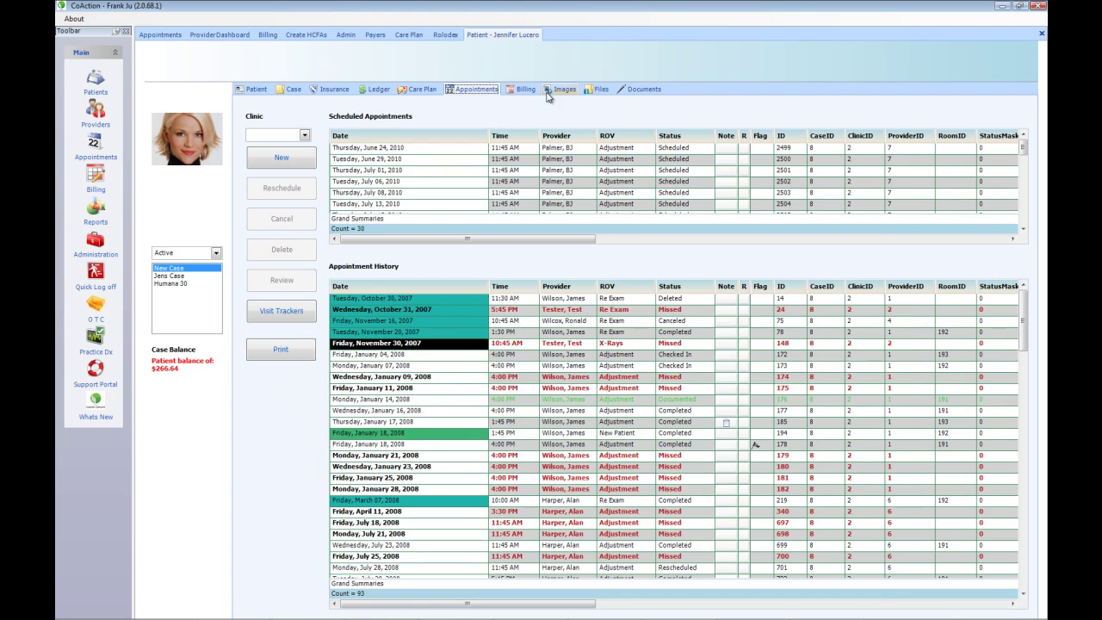
pyautogui.click(522, 90)
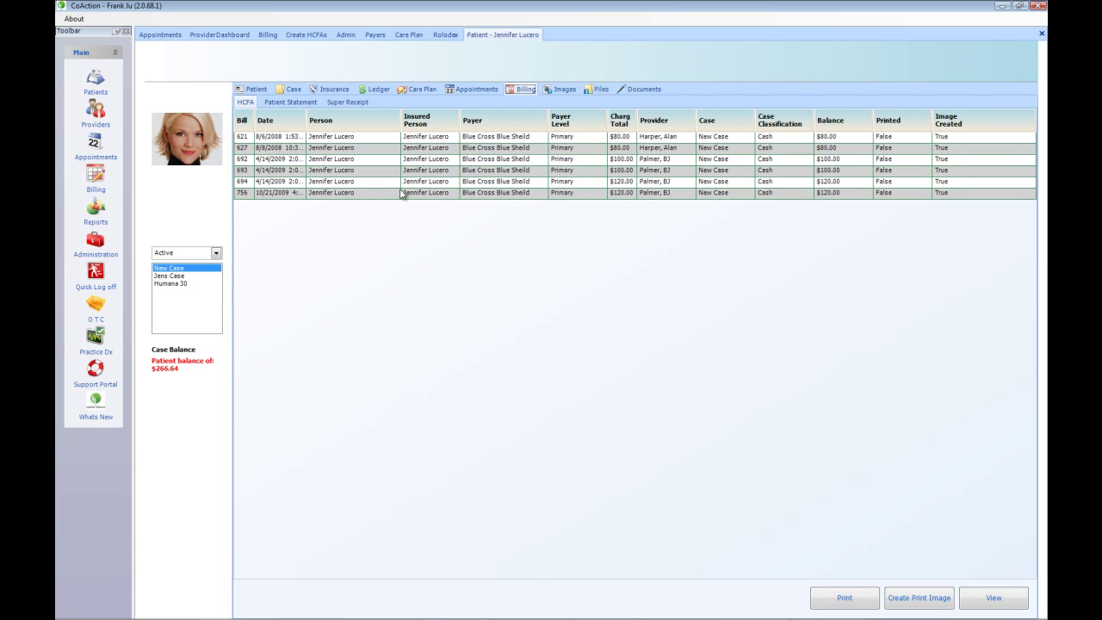
pyautogui.click(580, 92)
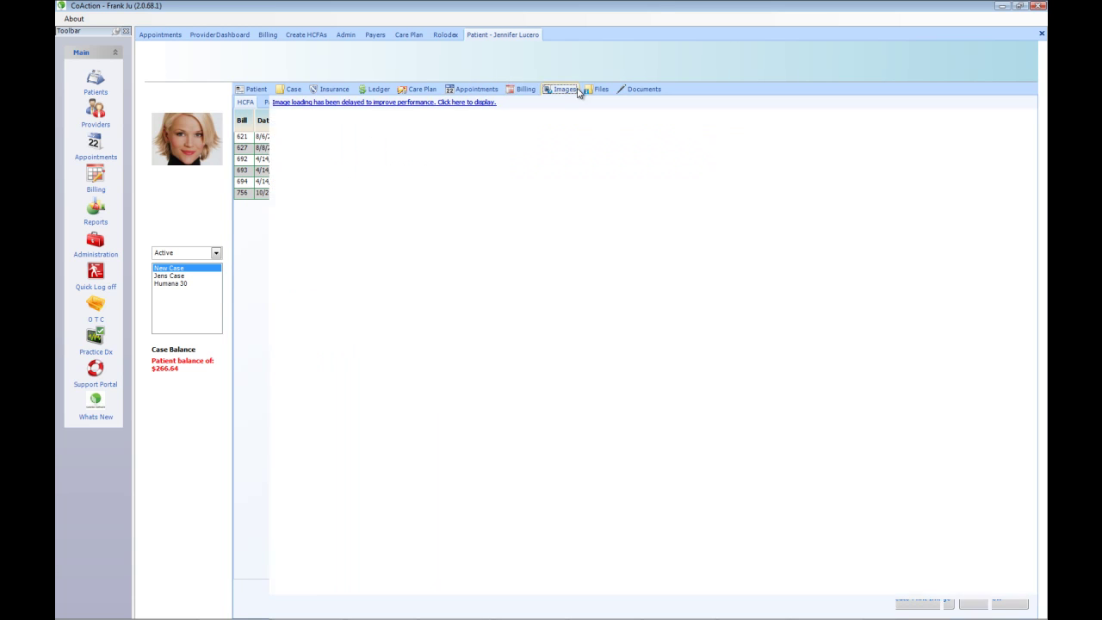
pyautogui.click(346, 104)
pyautogui.click(596, 89)
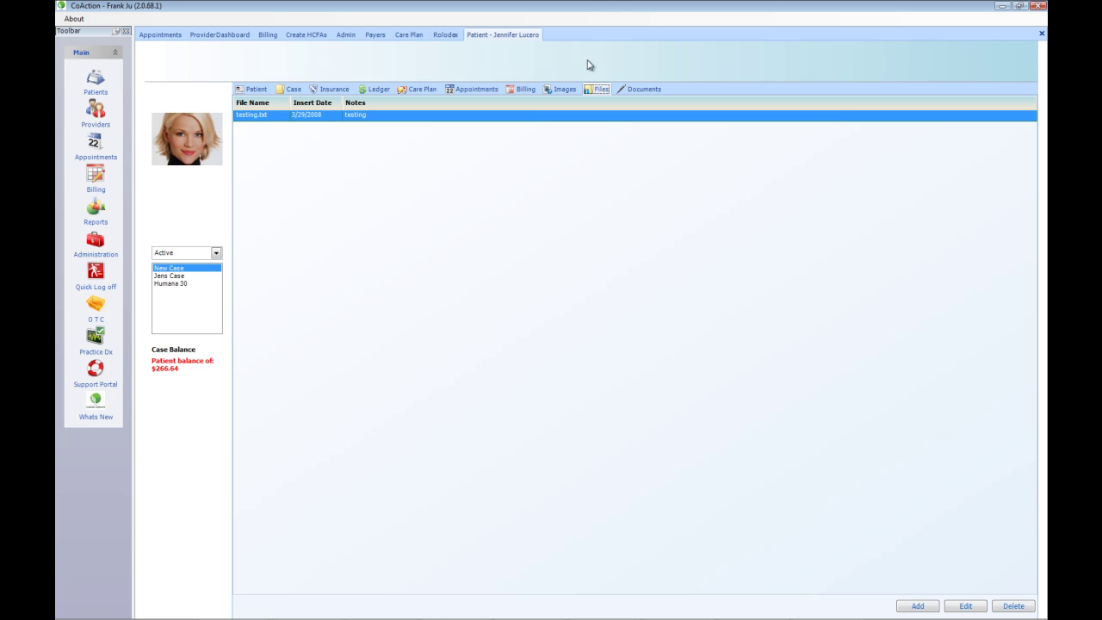
pyautogui.click(646, 91)
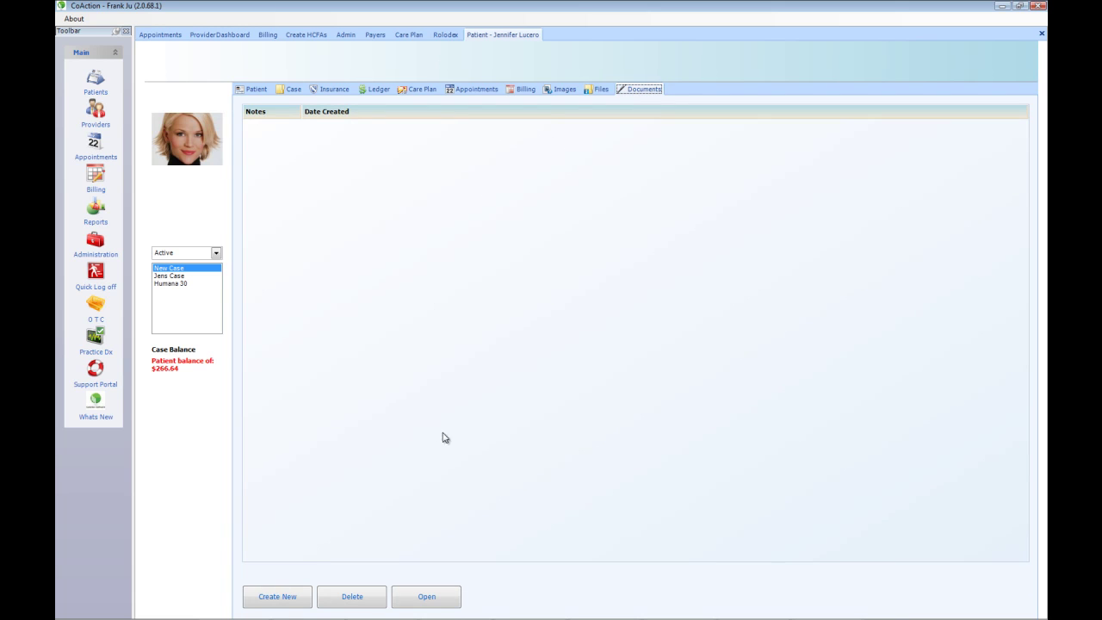
# Create a new patient document from the SOAP template with a Year date range and generate its preview.
pyautogui.click(293, 602)
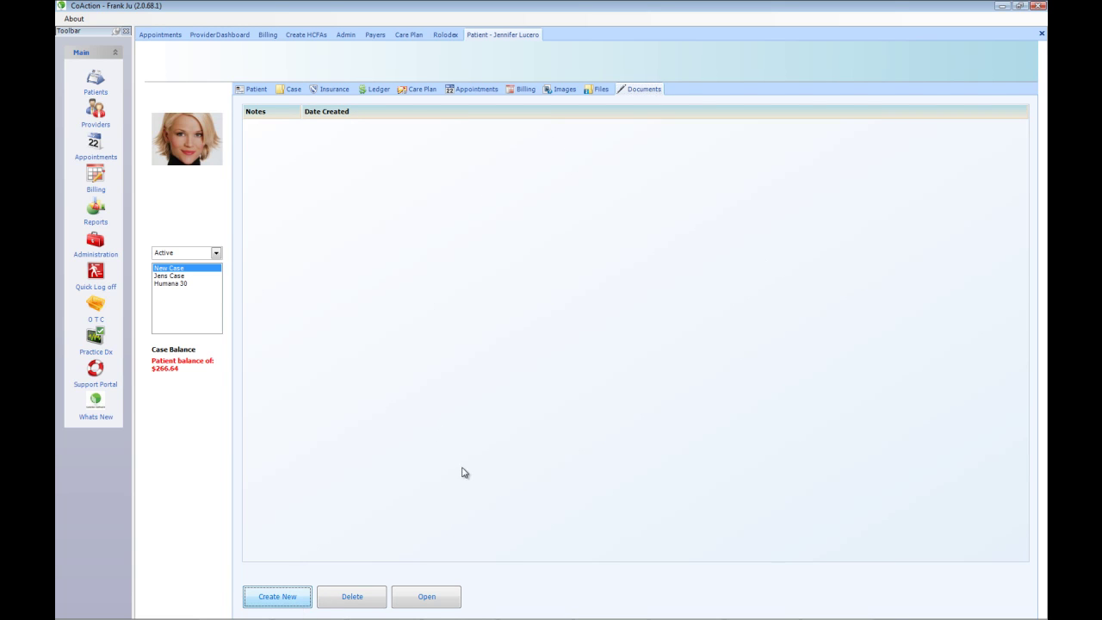
pyautogui.click(520, 262)
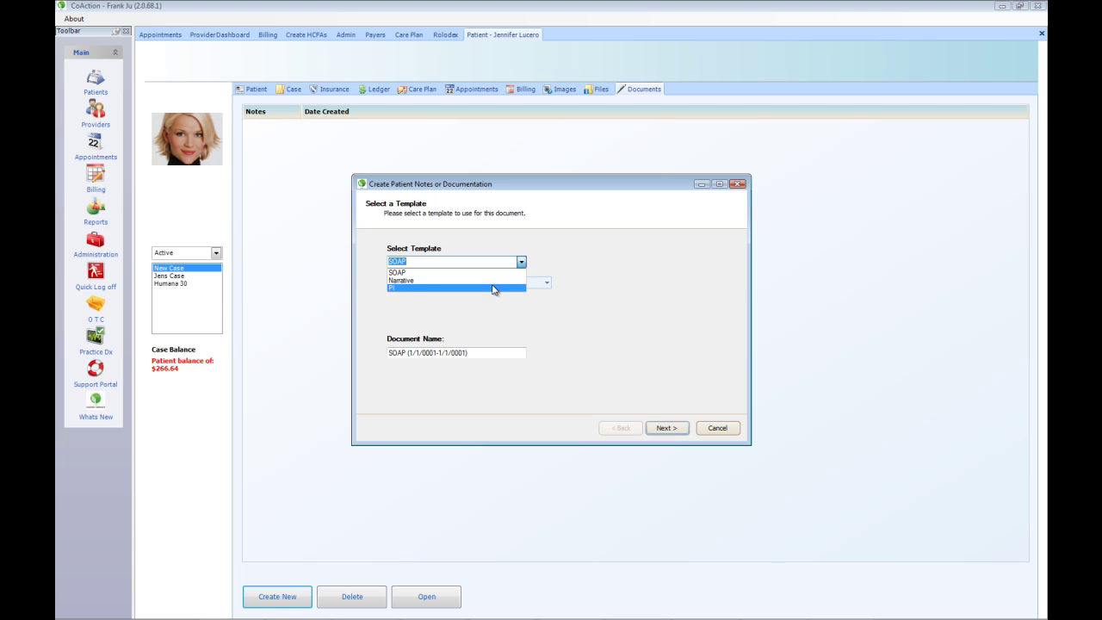
pyautogui.click(495, 280)
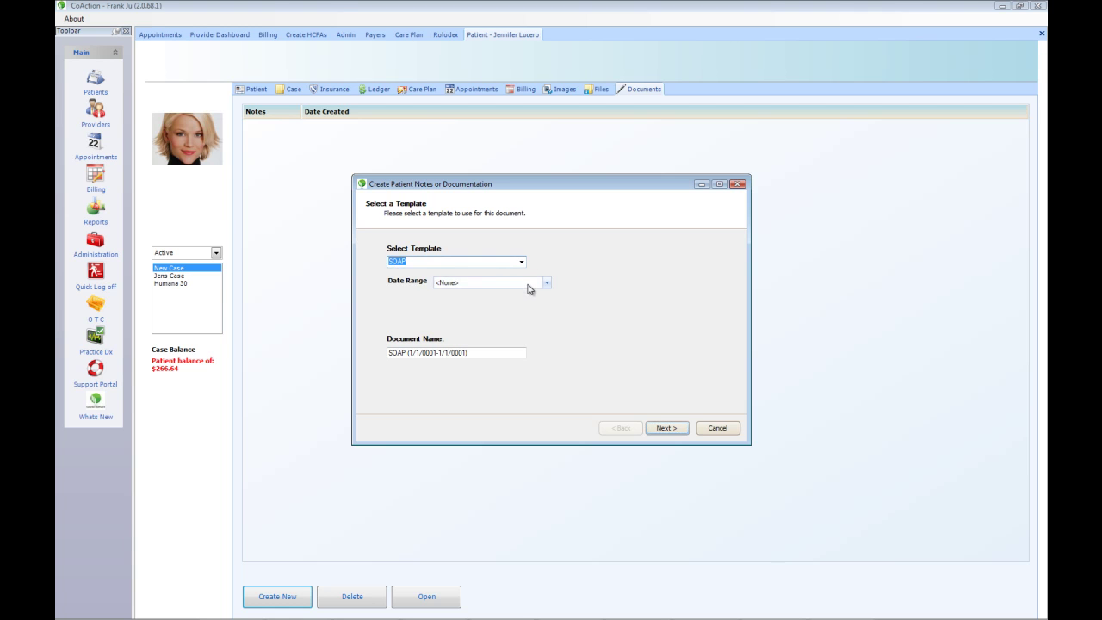
pyautogui.click(545, 283)
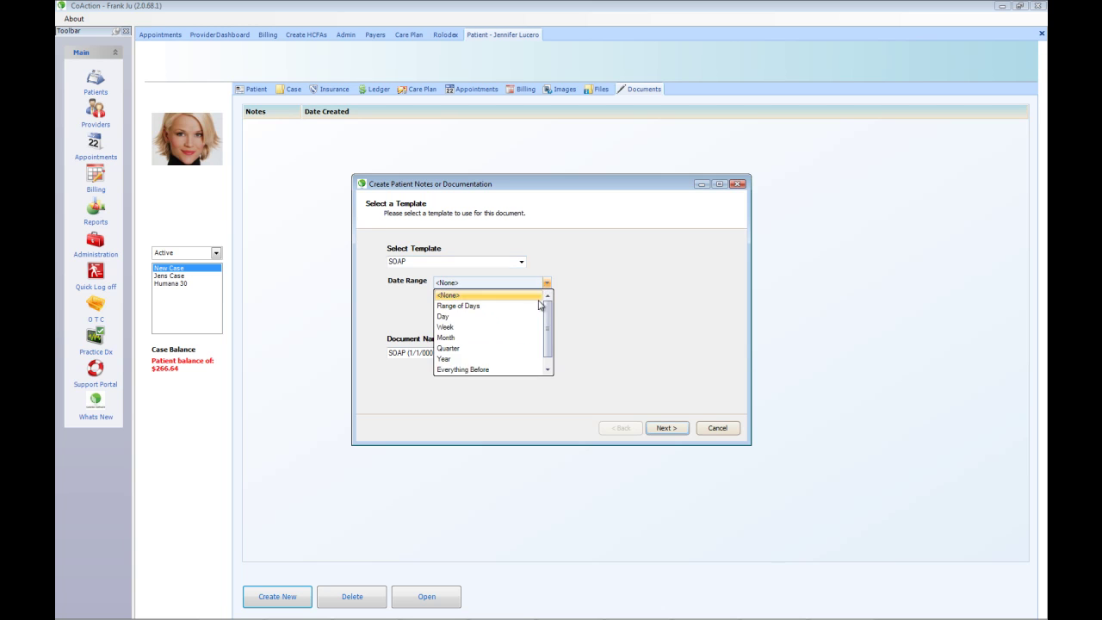
pyautogui.click(500, 358)
pyautogui.click(666, 428)
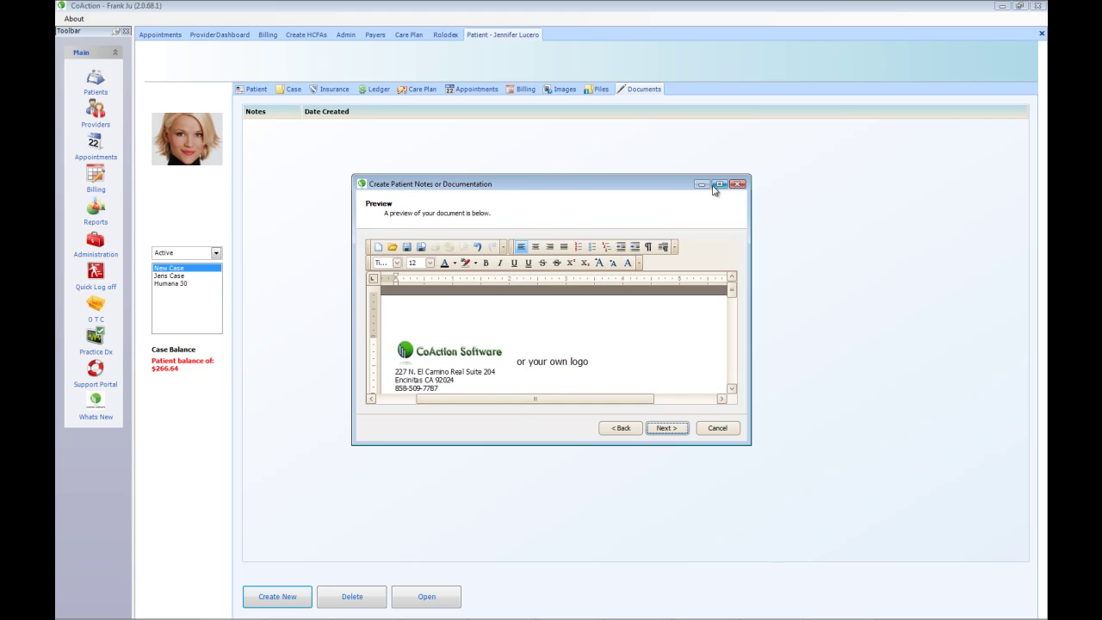
# Enlarge the SOAP note preview, read it through to the electronic signature and continue past the preview.
pyautogui.click(720, 183)
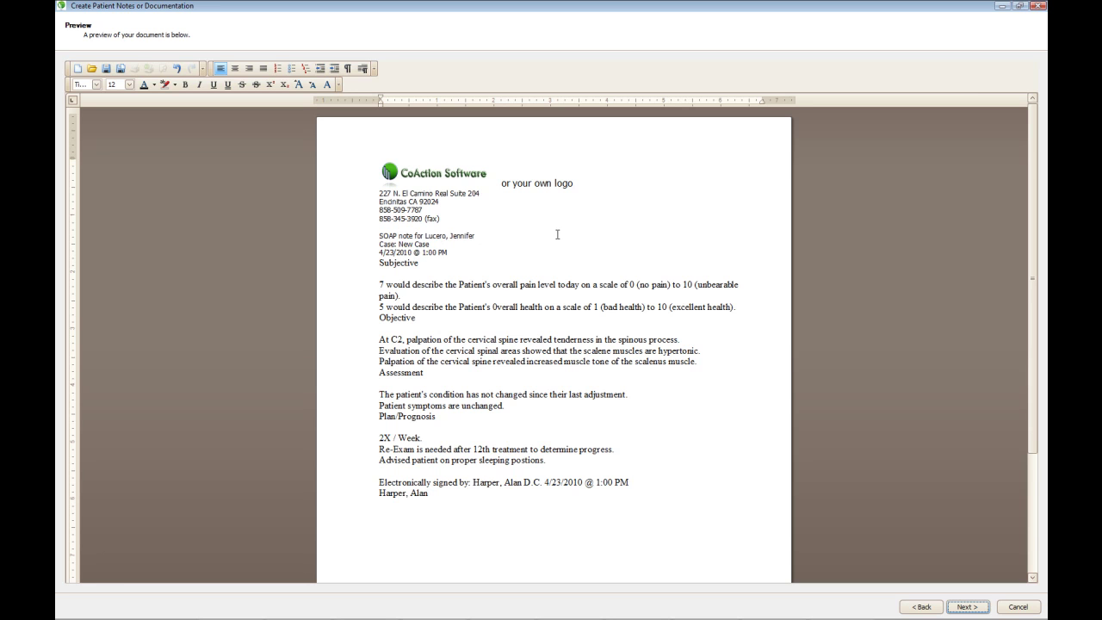
pyautogui.scroll(-2, 556, 379)
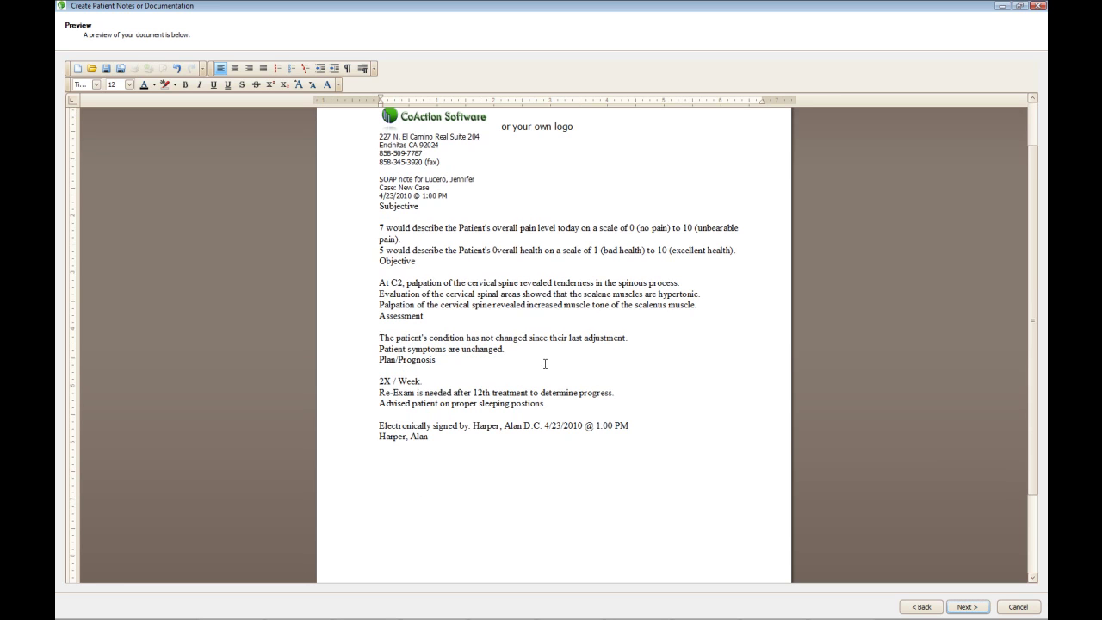
pyautogui.scroll(-2, 479, 327)
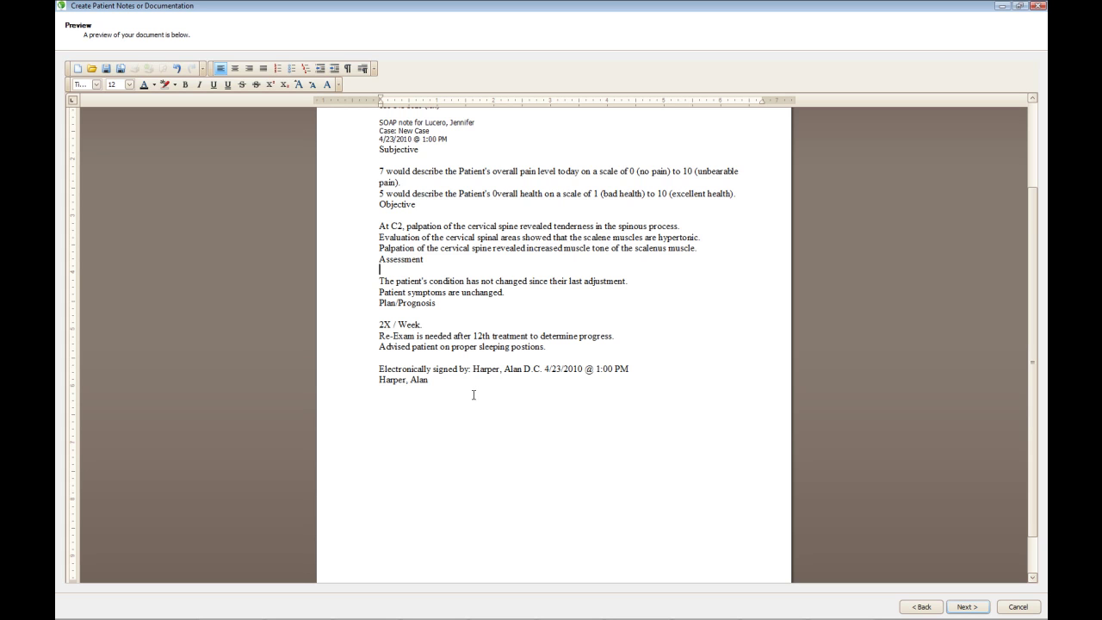
pyautogui.scroll(-1, 473, 396)
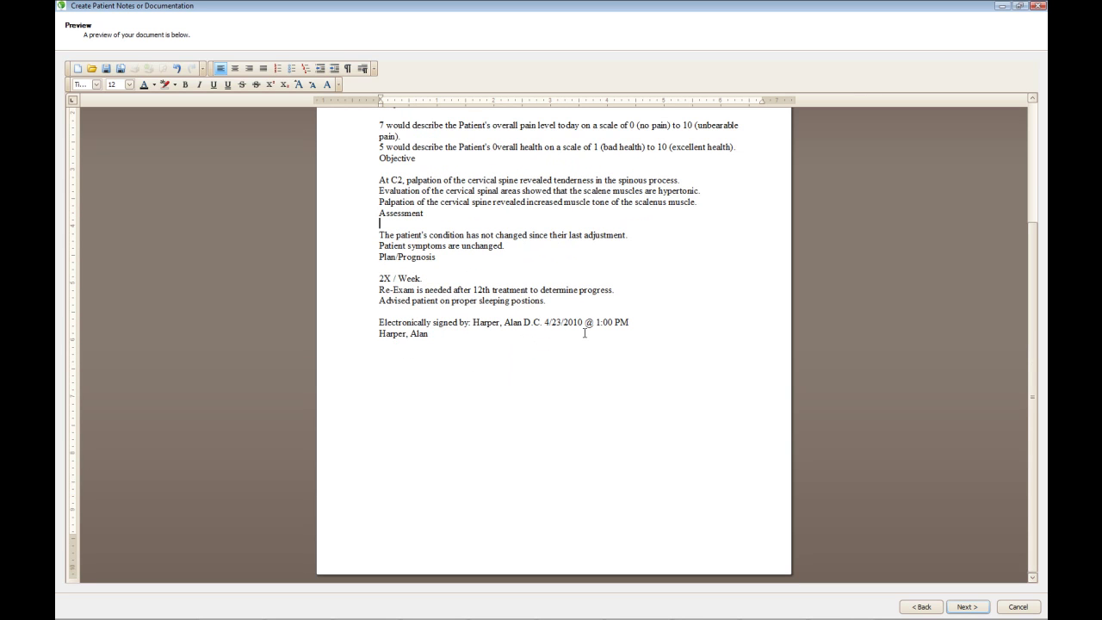
pyautogui.click(966, 606)
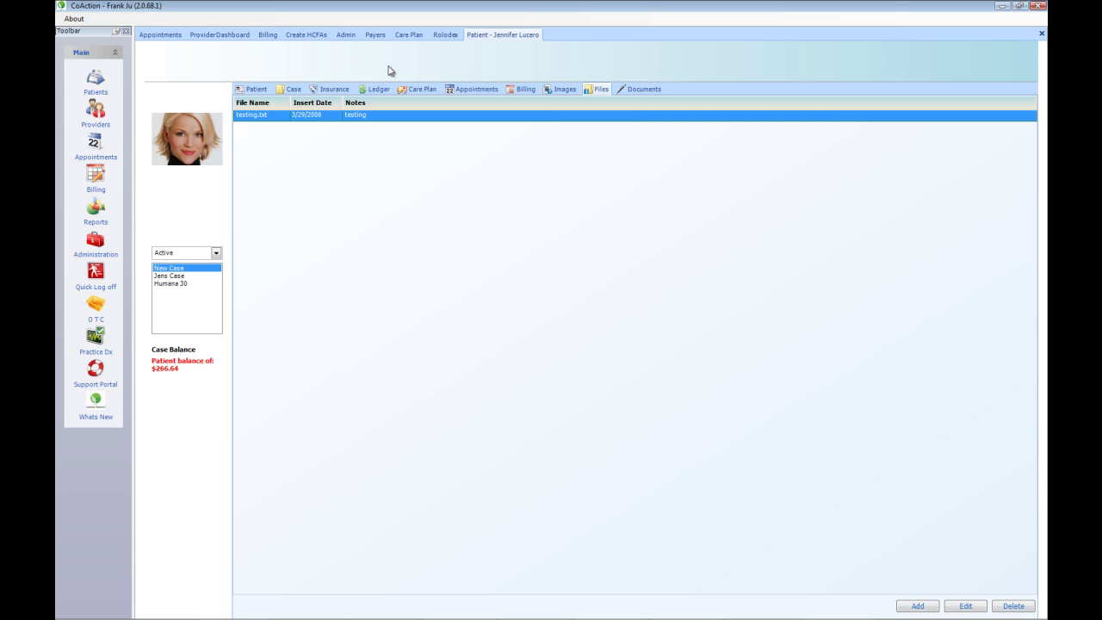
# Generate the Referral Source report for the year 2010, sorted by number of patients referred, and look through its referral sections.
pyautogui.click(96, 215)
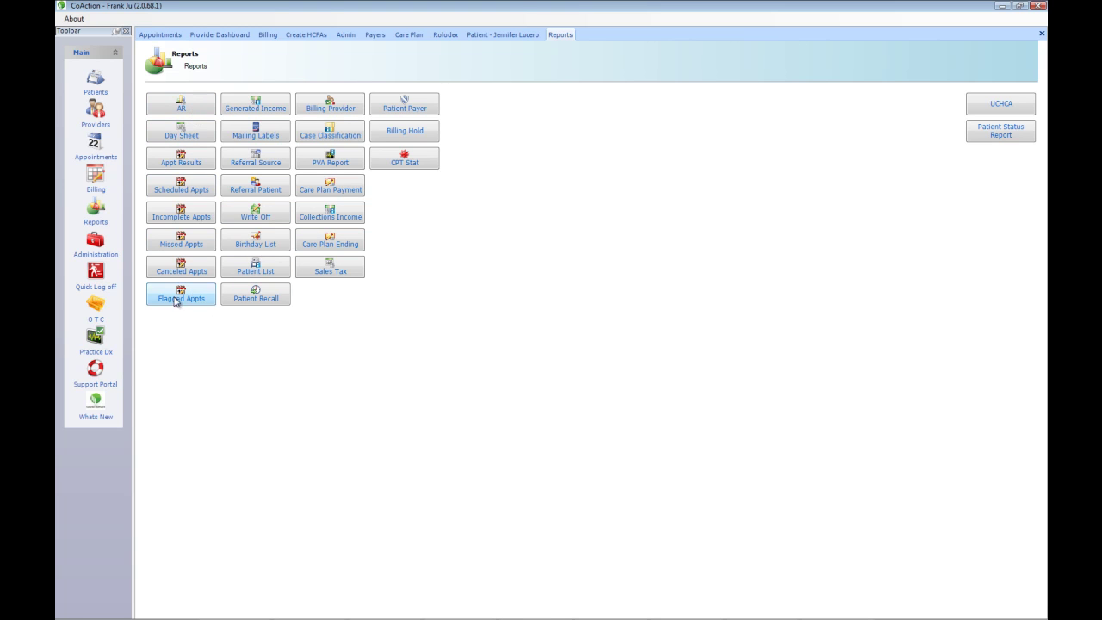
pyautogui.click(271, 172)
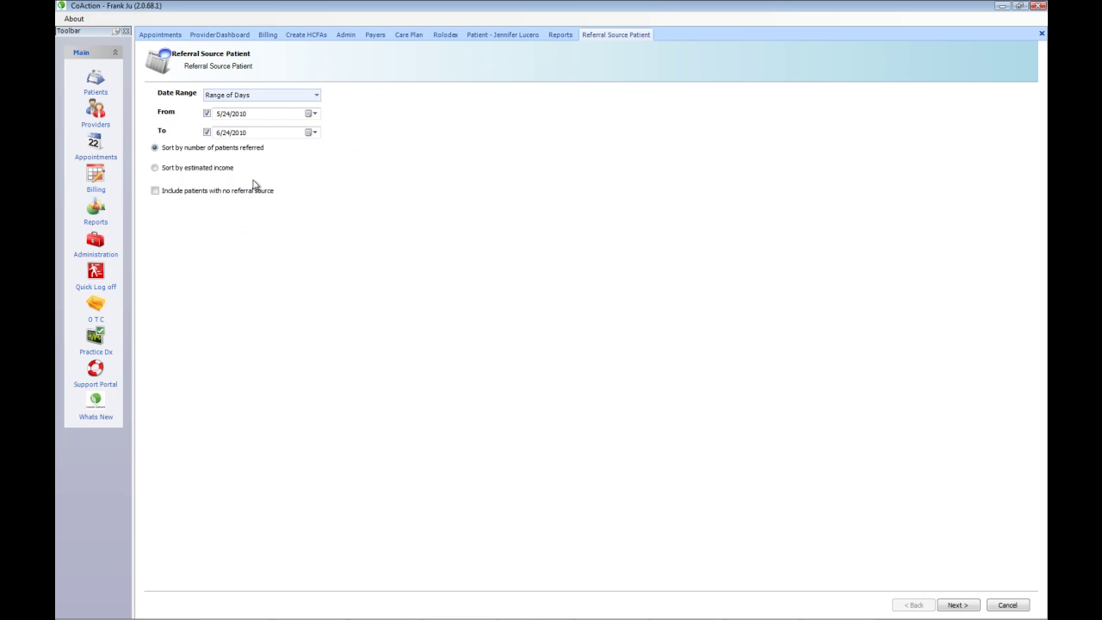
pyautogui.click(316, 95)
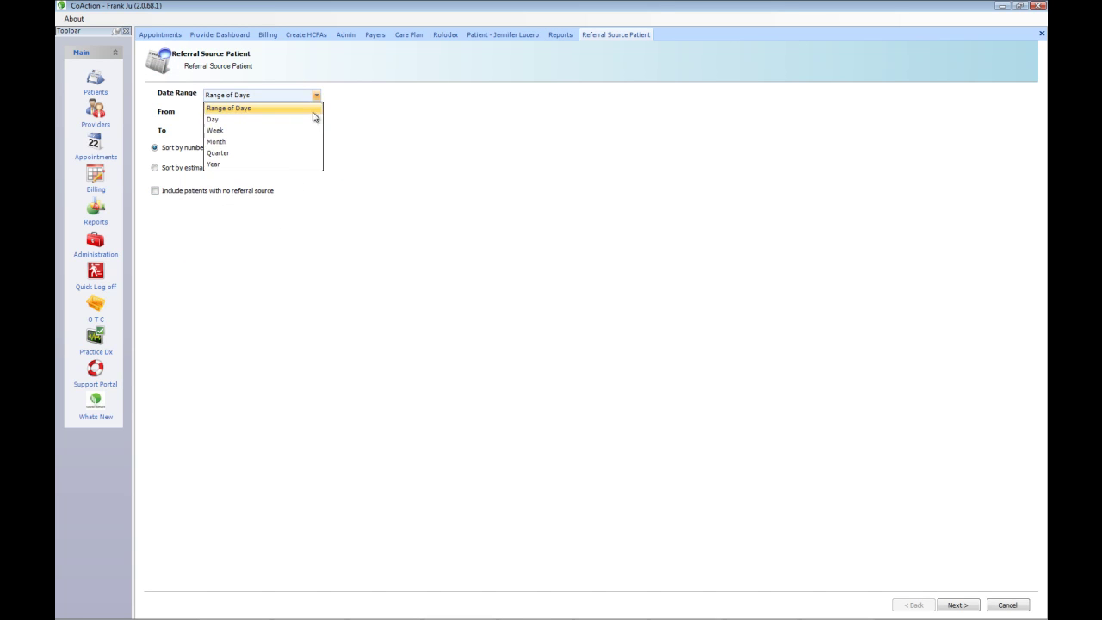
pyautogui.click(272, 165)
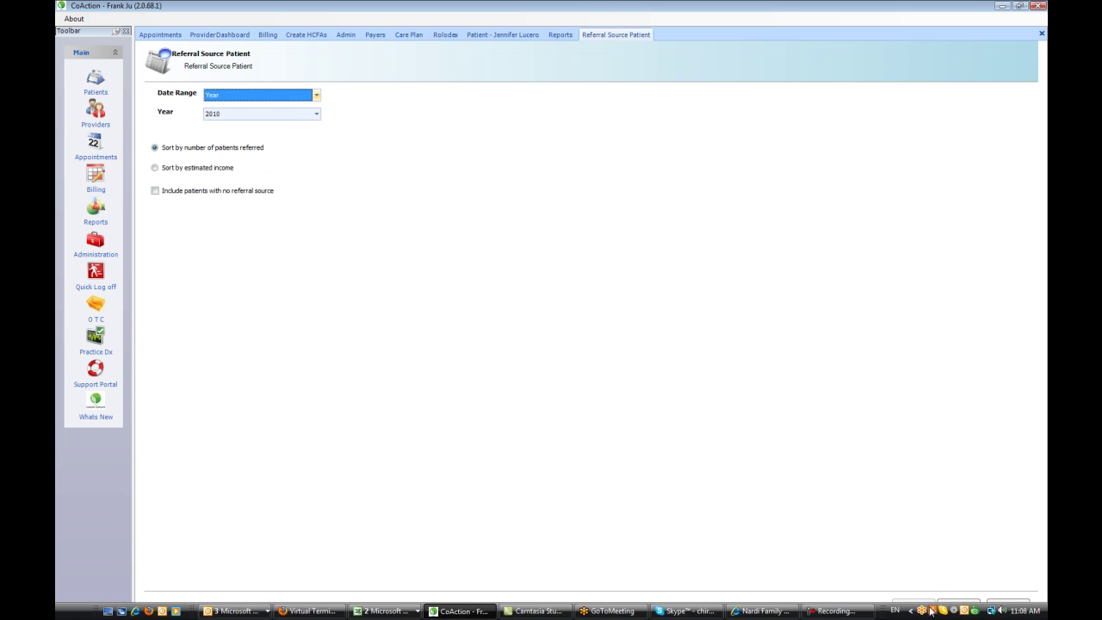
pyautogui.click(953, 605)
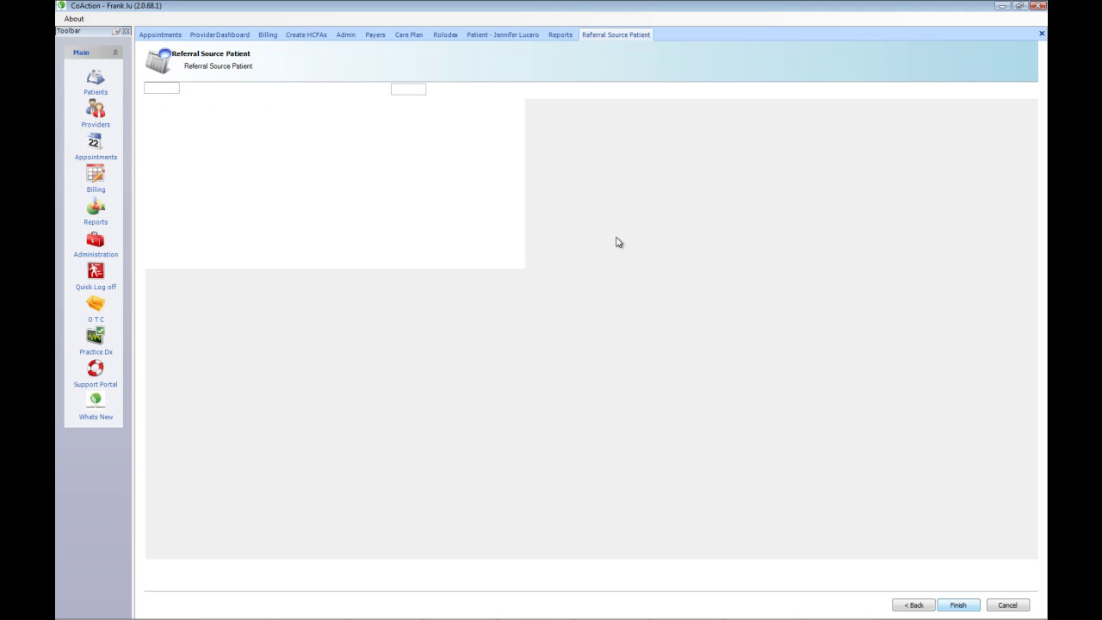
pyautogui.scroll(-3, 680, 213)
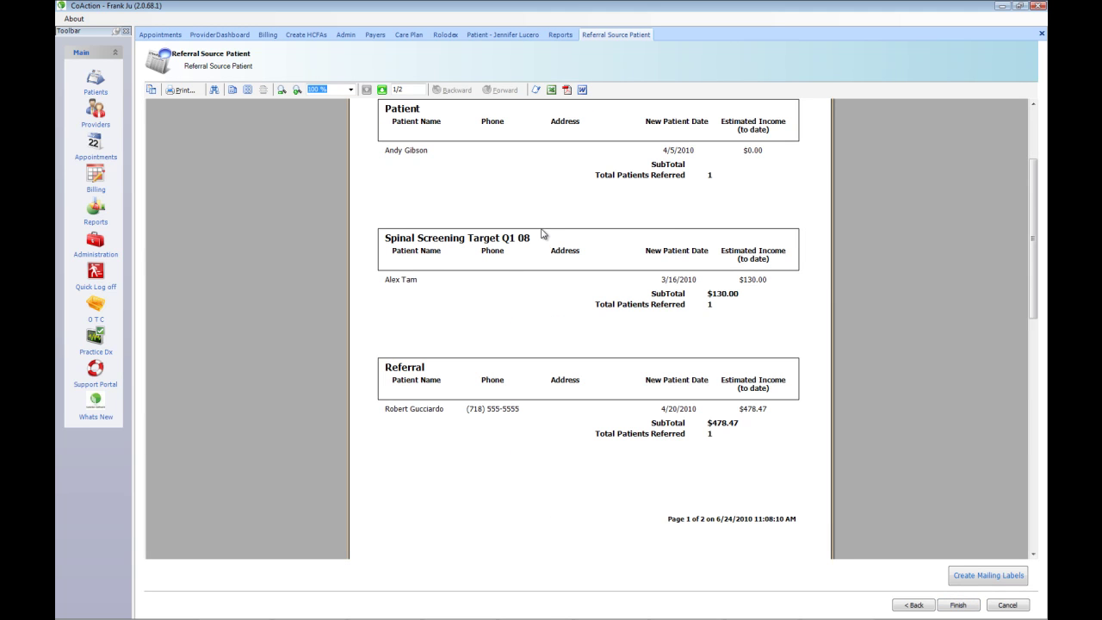
pyautogui.scroll(-3, 586, 202)
pyautogui.scroll(-3, 592, 201)
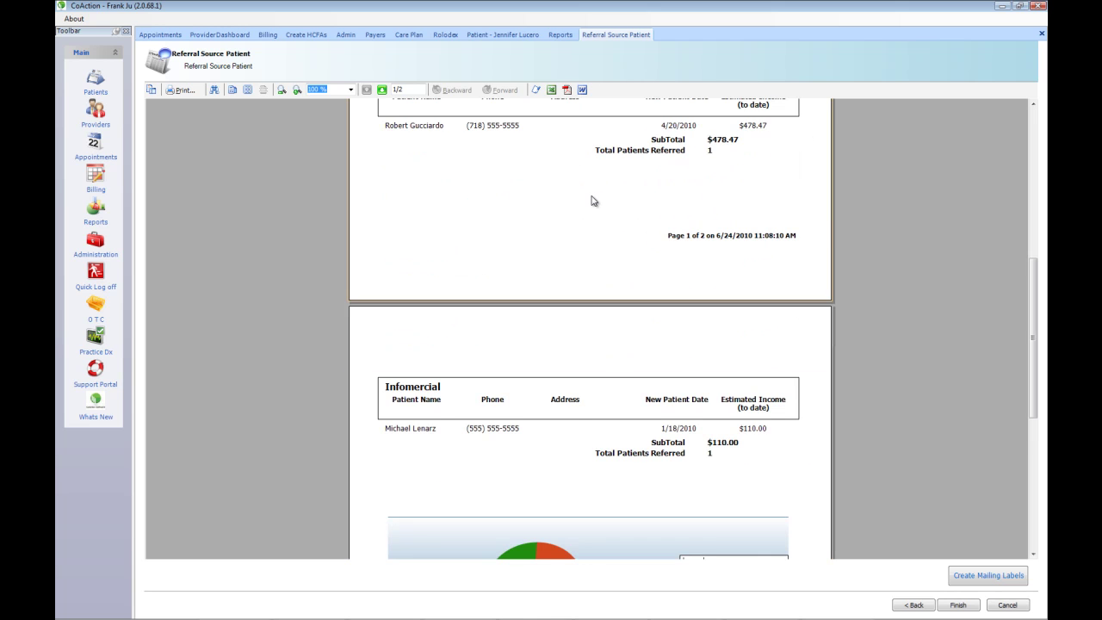
# Examine the remaining sections of the Referral Source report through the pie chart by source, and finish the report.
pyautogui.scroll(-2, 591, 202)
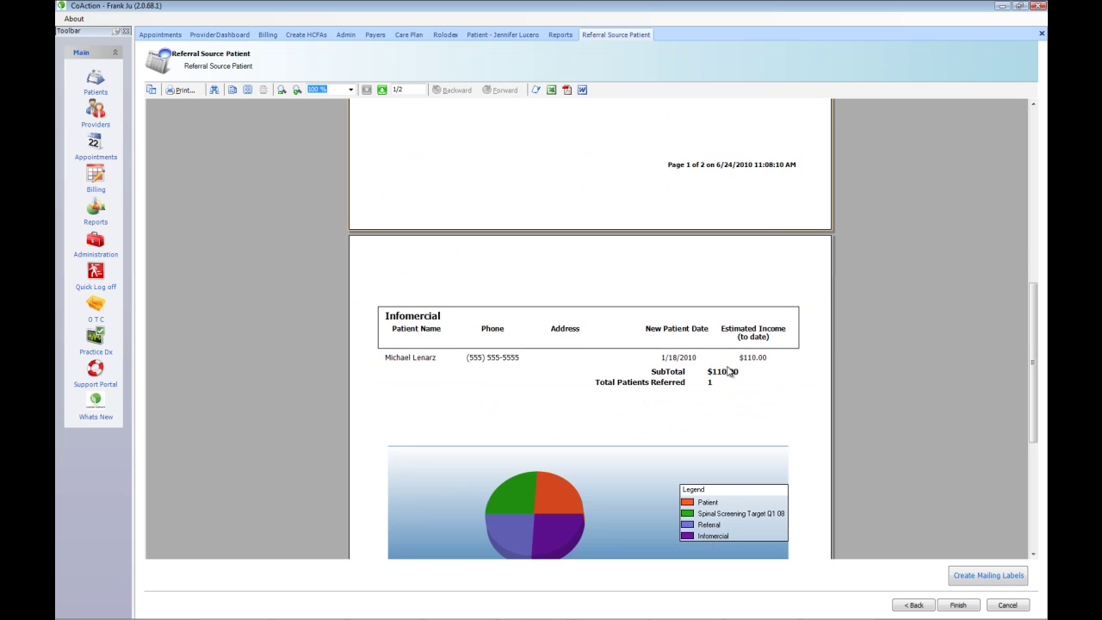
pyautogui.scroll(5, 748, 370)
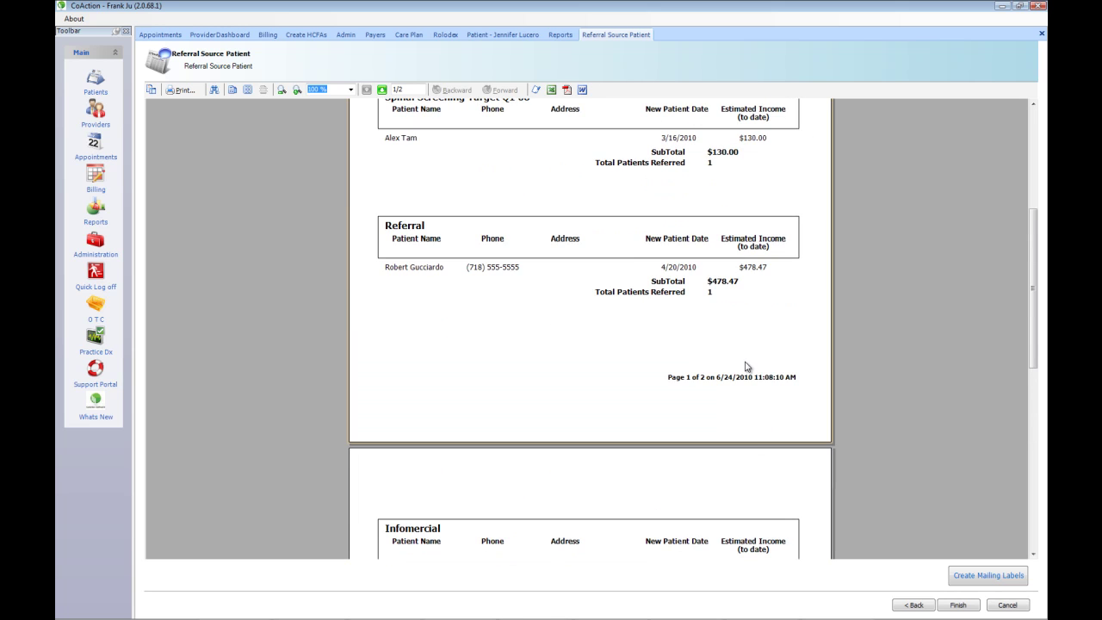
pyautogui.scroll(-2, 746, 338)
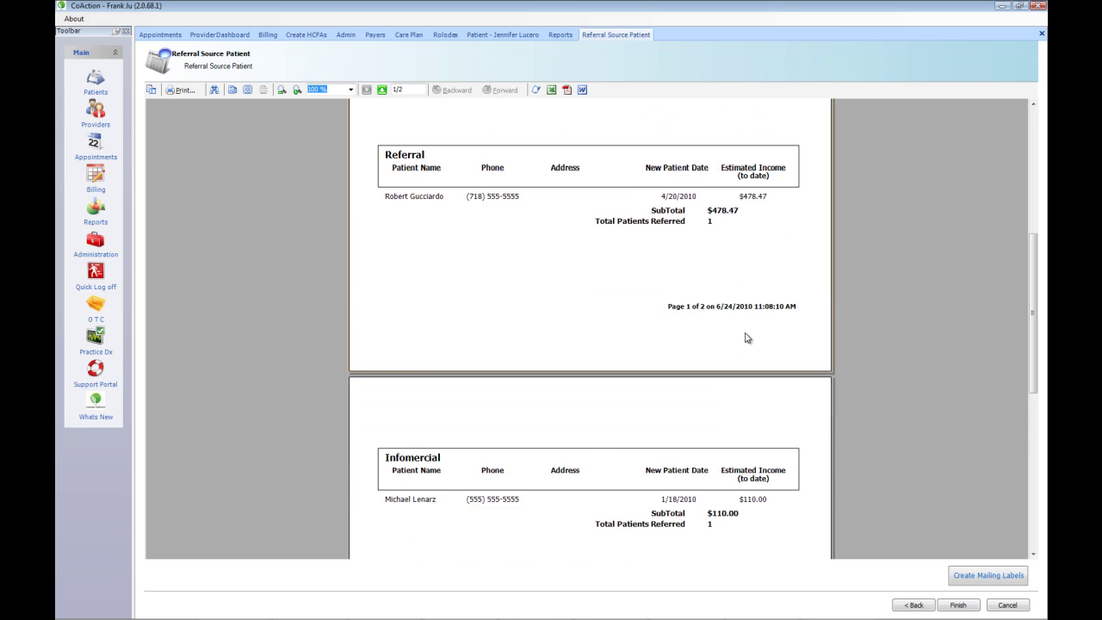
pyautogui.scroll(-4, 747, 338)
pyautogui.scroll(-2, 742, 430)
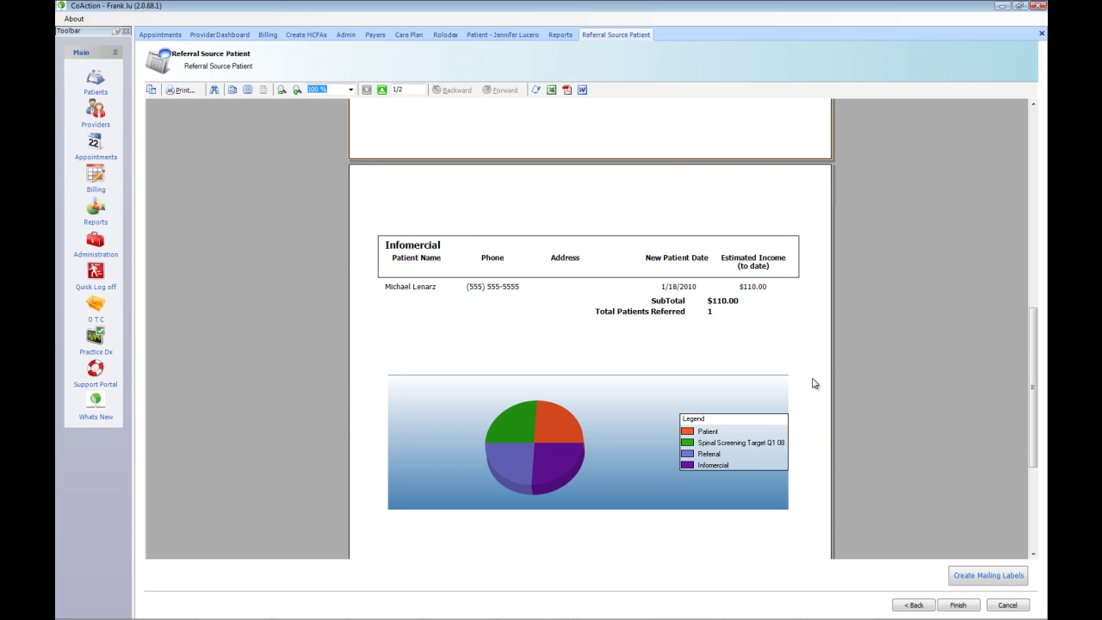
pyautogui.click(975, 606)
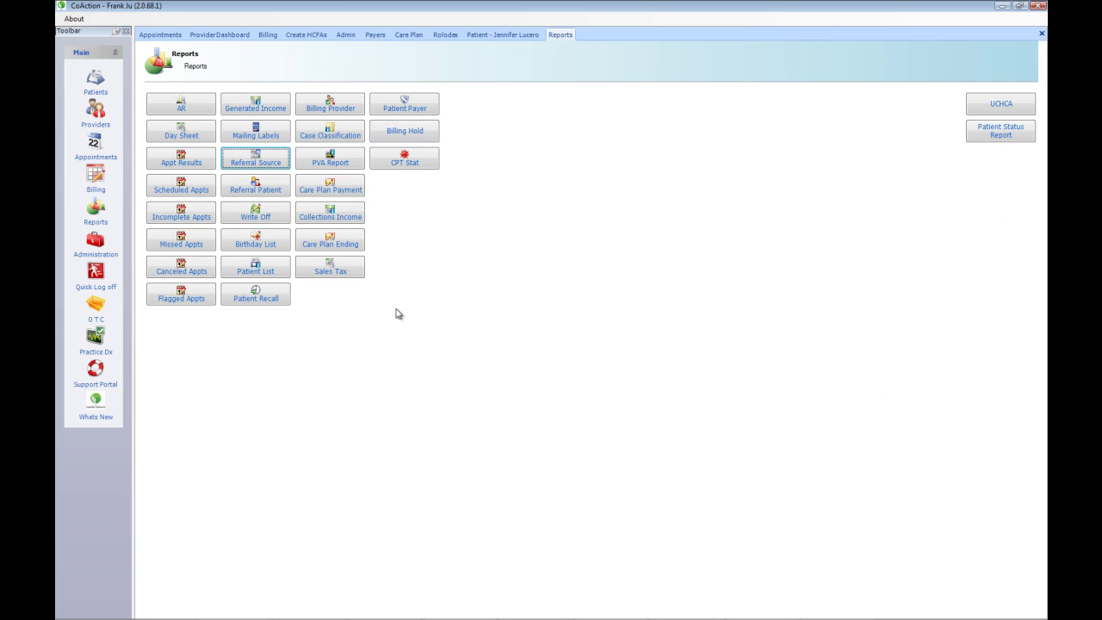
# Generate the PVA Report for all dates to 6/24/2010, review its visit and collection averages, and finish the report.
pyautogui.click(331, 158)
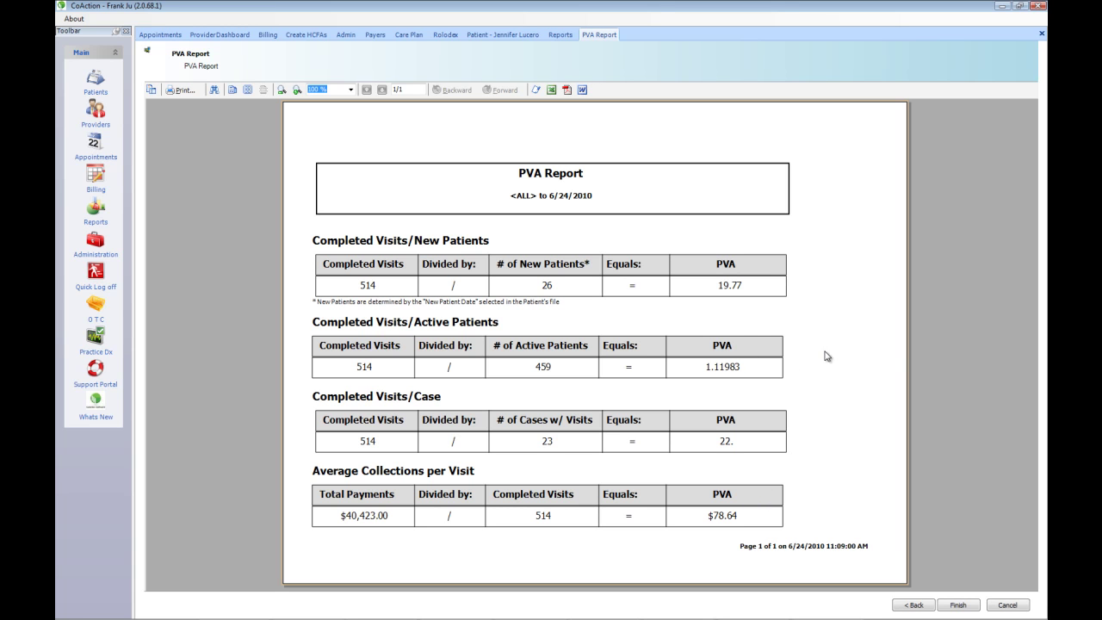
pyautogui.click(962, 604)
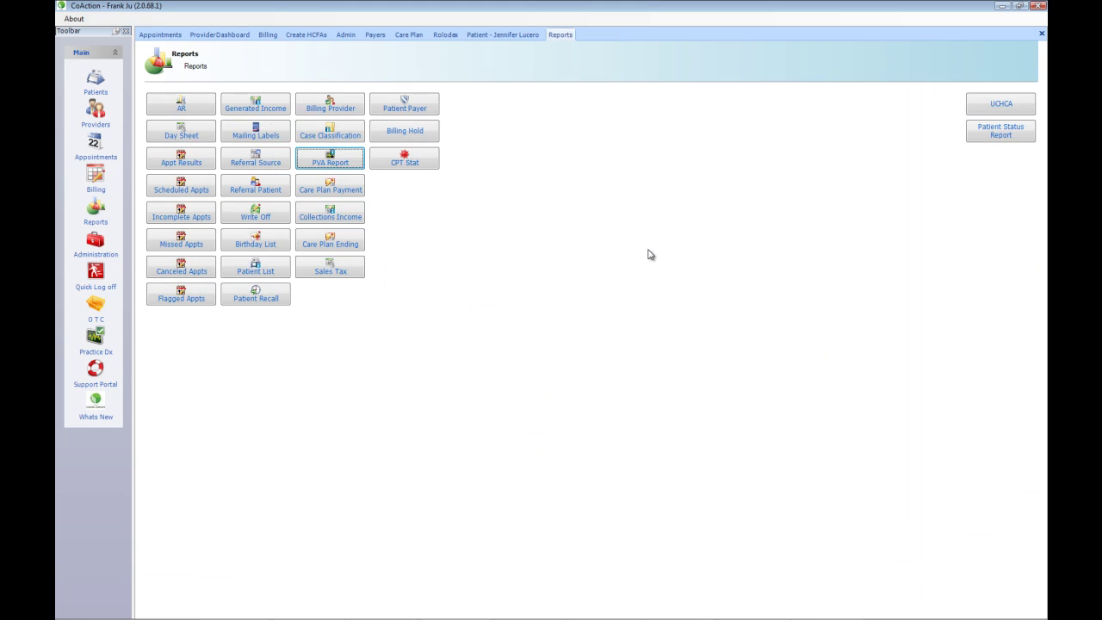